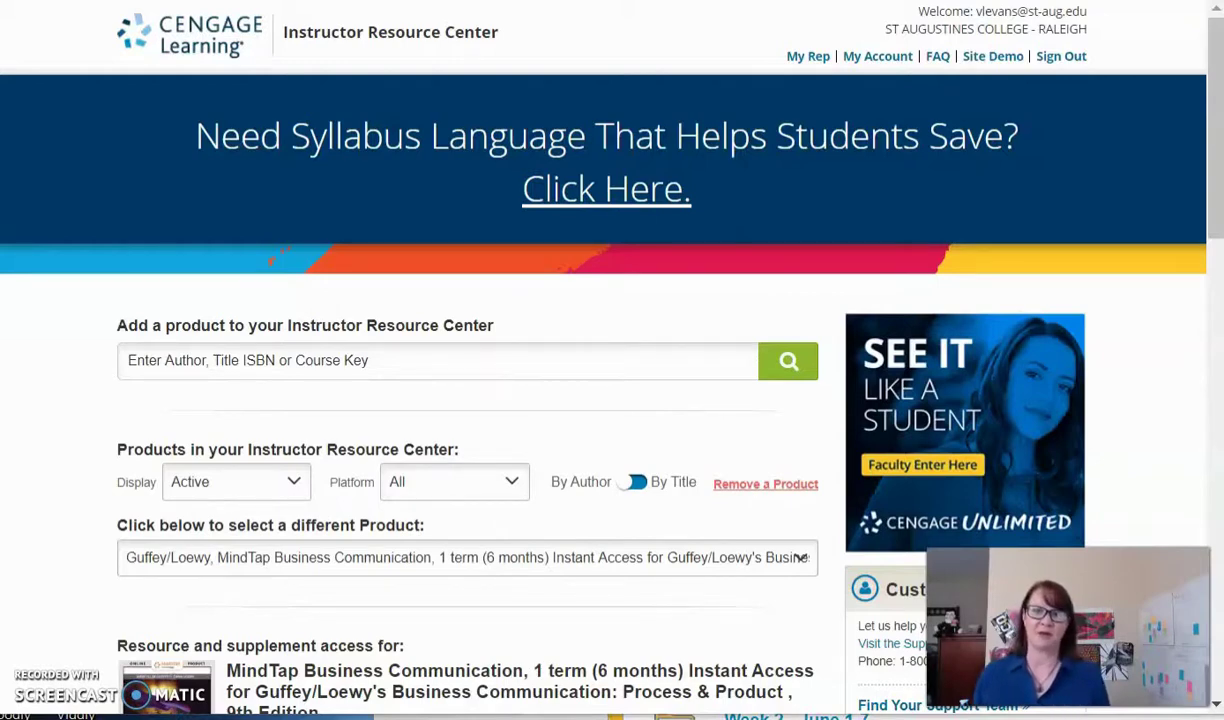
Start creating a new course, not a copy, for the MindTap Business Communication 9th Edition product.
scroll(60, 590, down, 3)
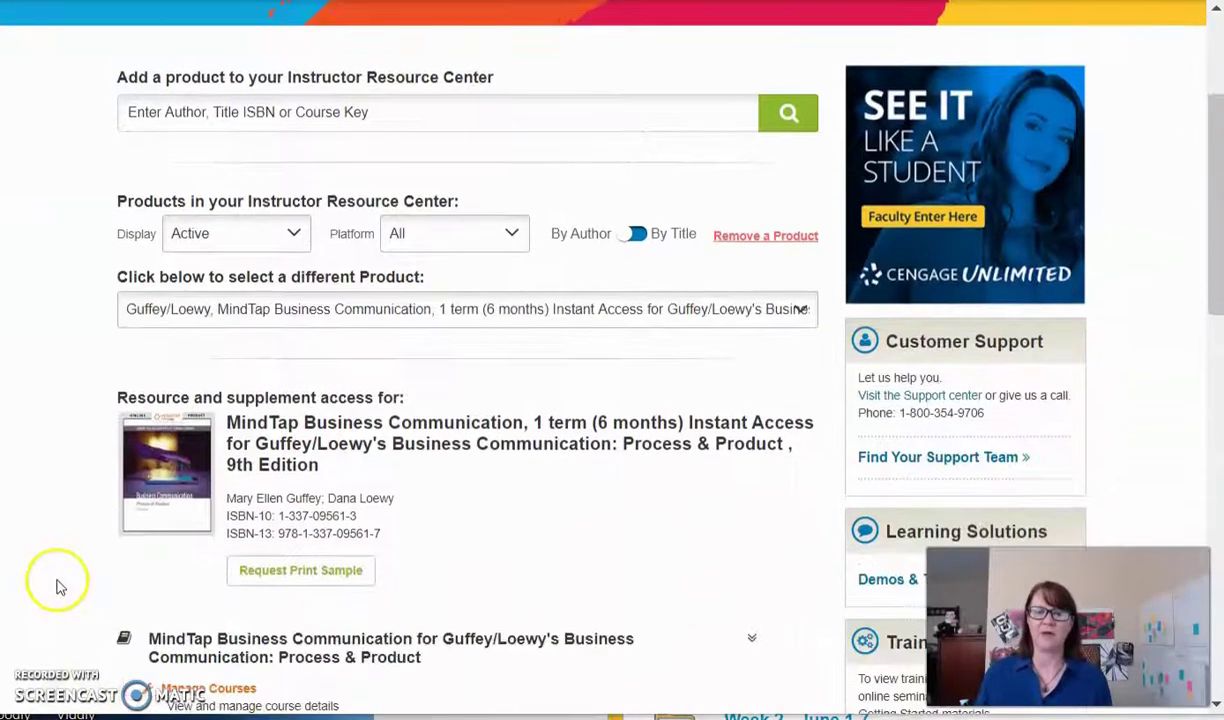
scroll(60, 590, down, 1)
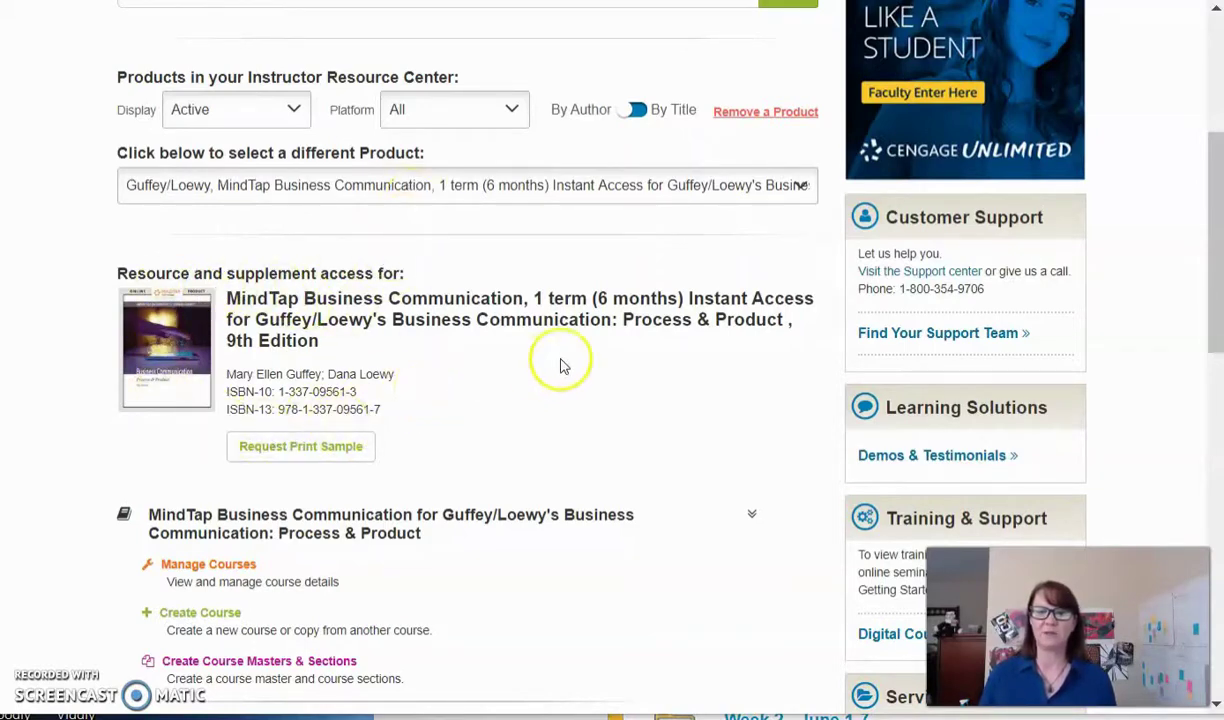
scroll(560, 364, down, 2)
scroll(560, 364, down, 2)
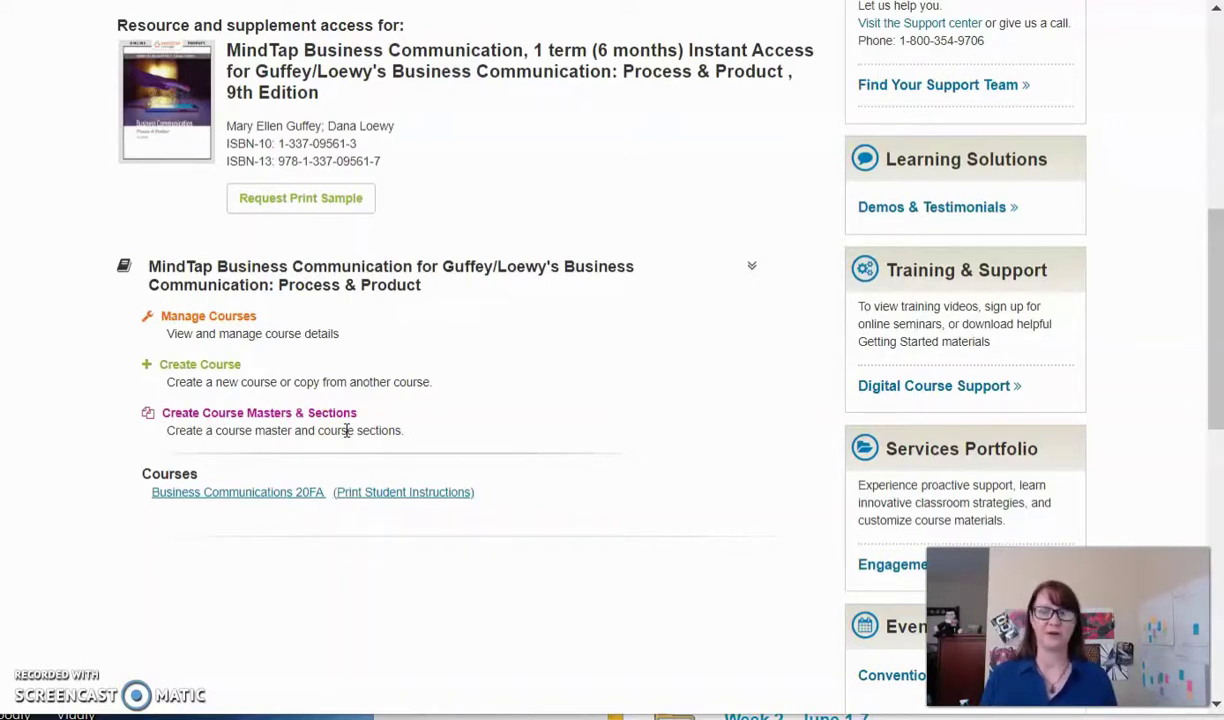
click(187, 367)
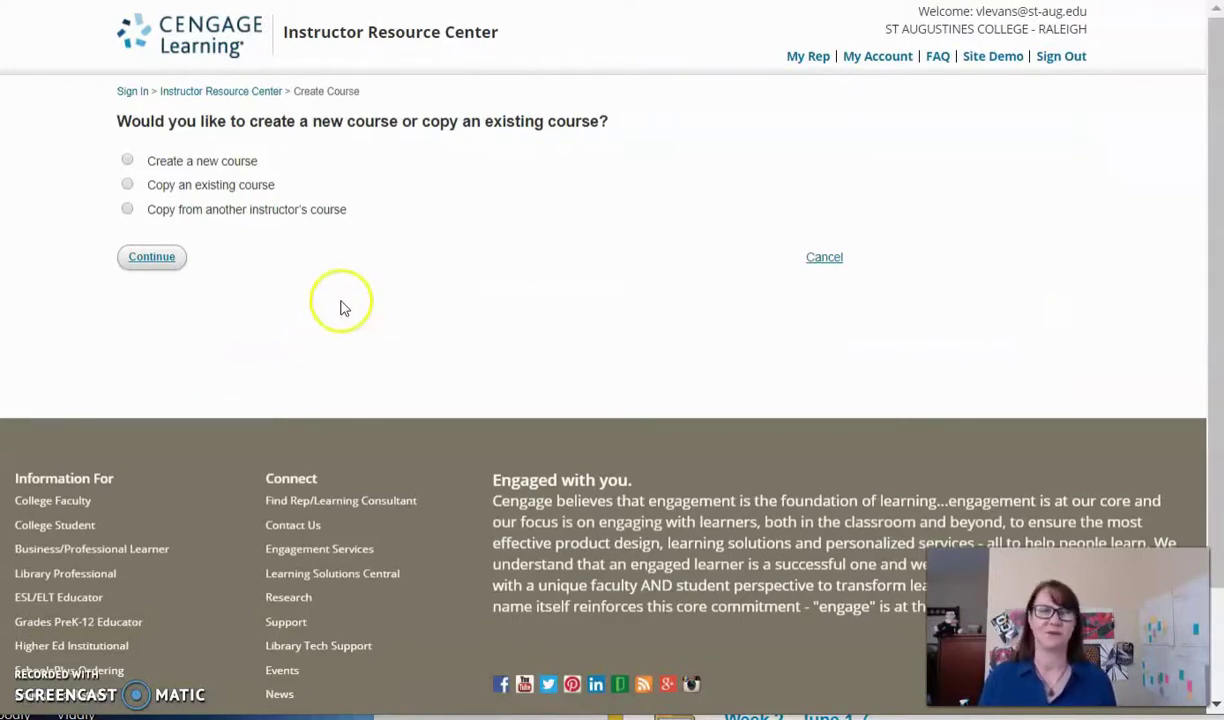
click(127, 161)
click(165, 264)
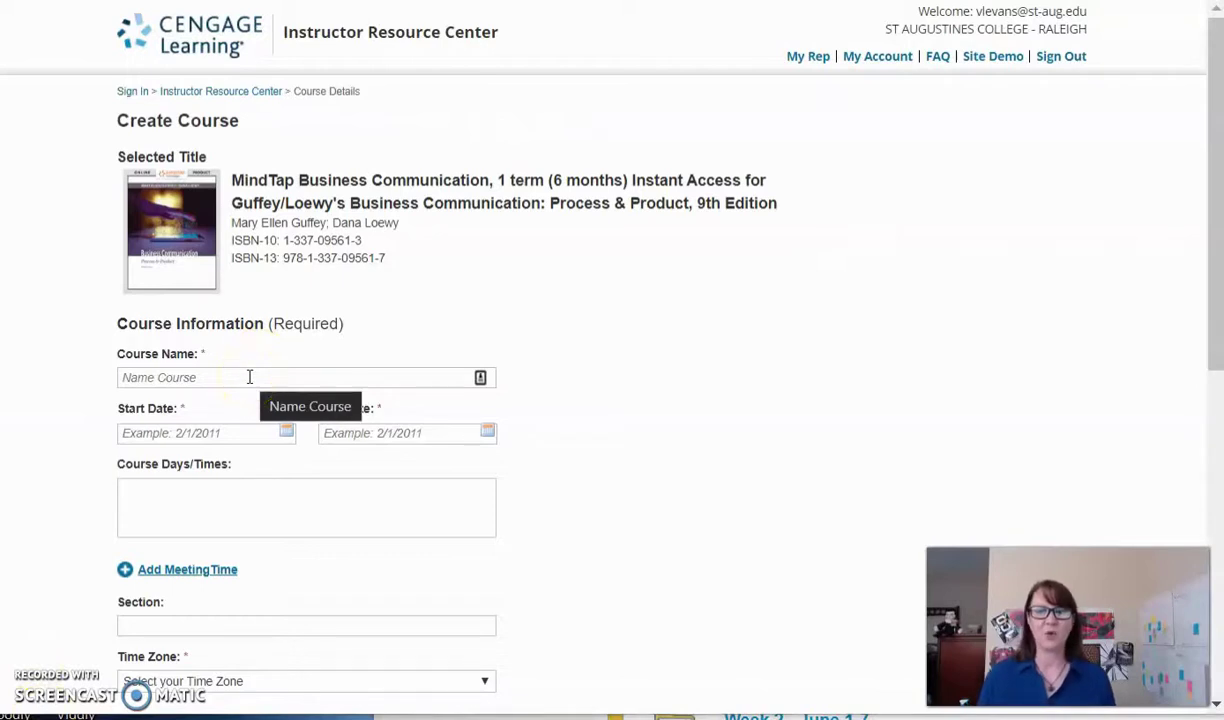
Name the new course BUS223_20SU.
click(250, 378)
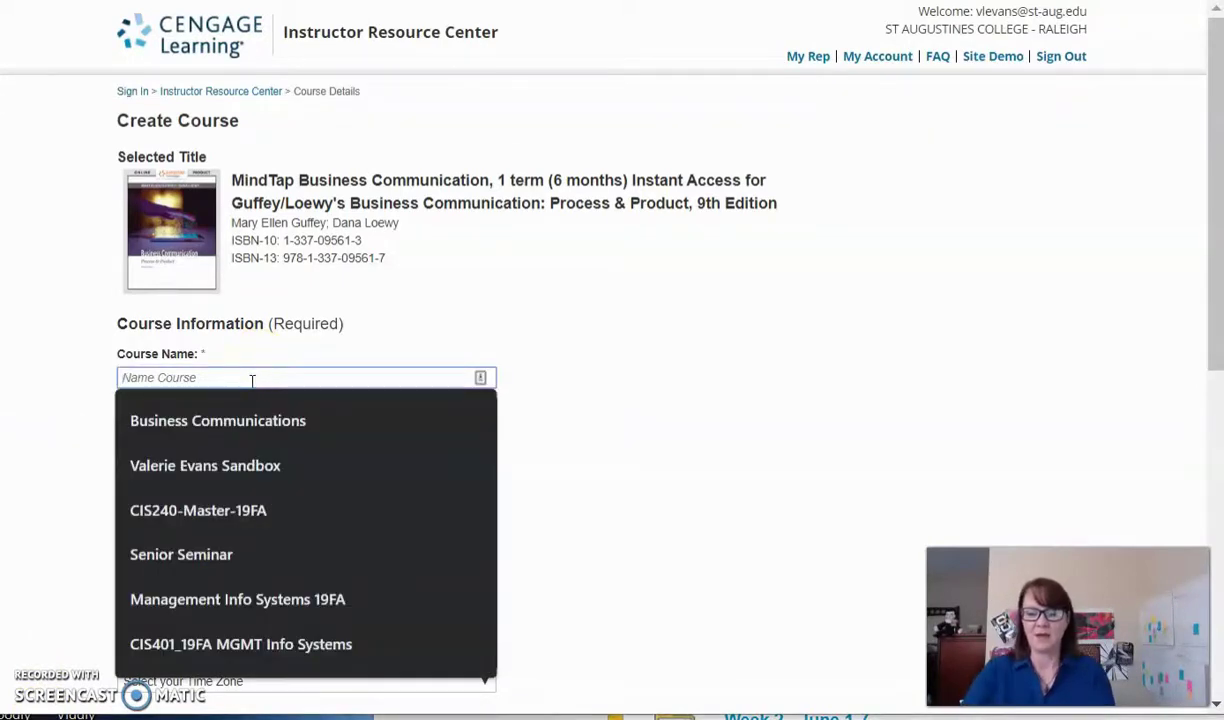
text(BUS)
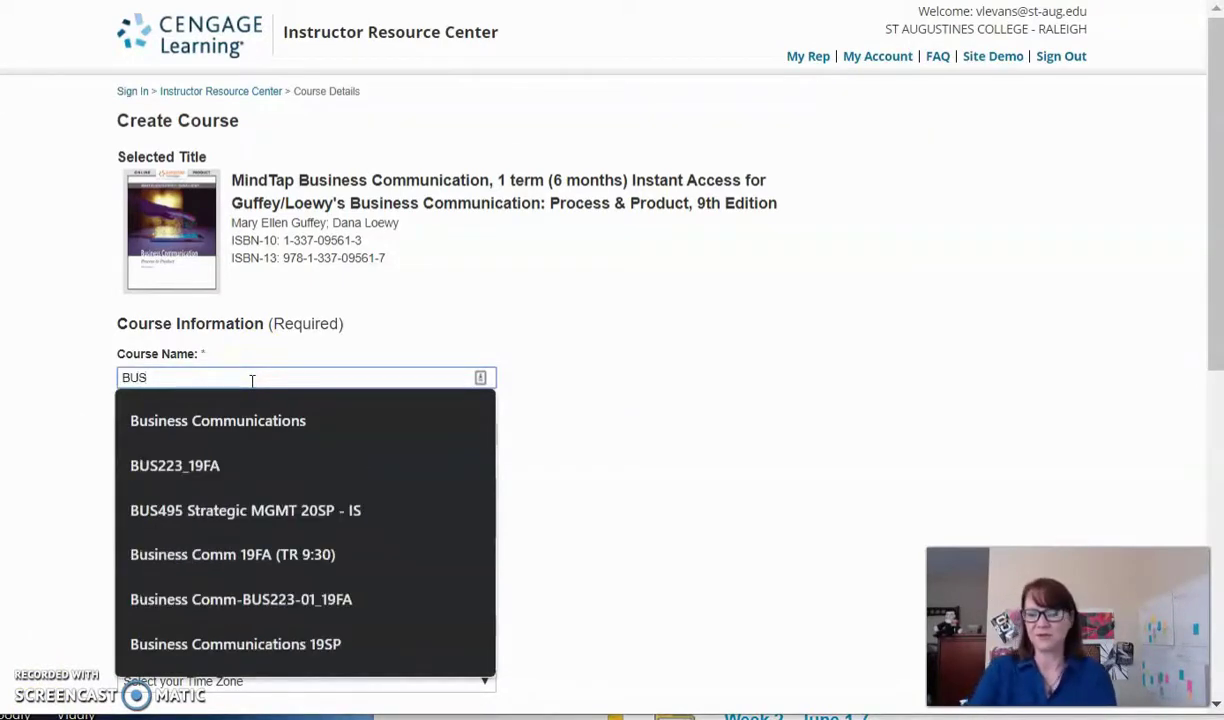
text(2)
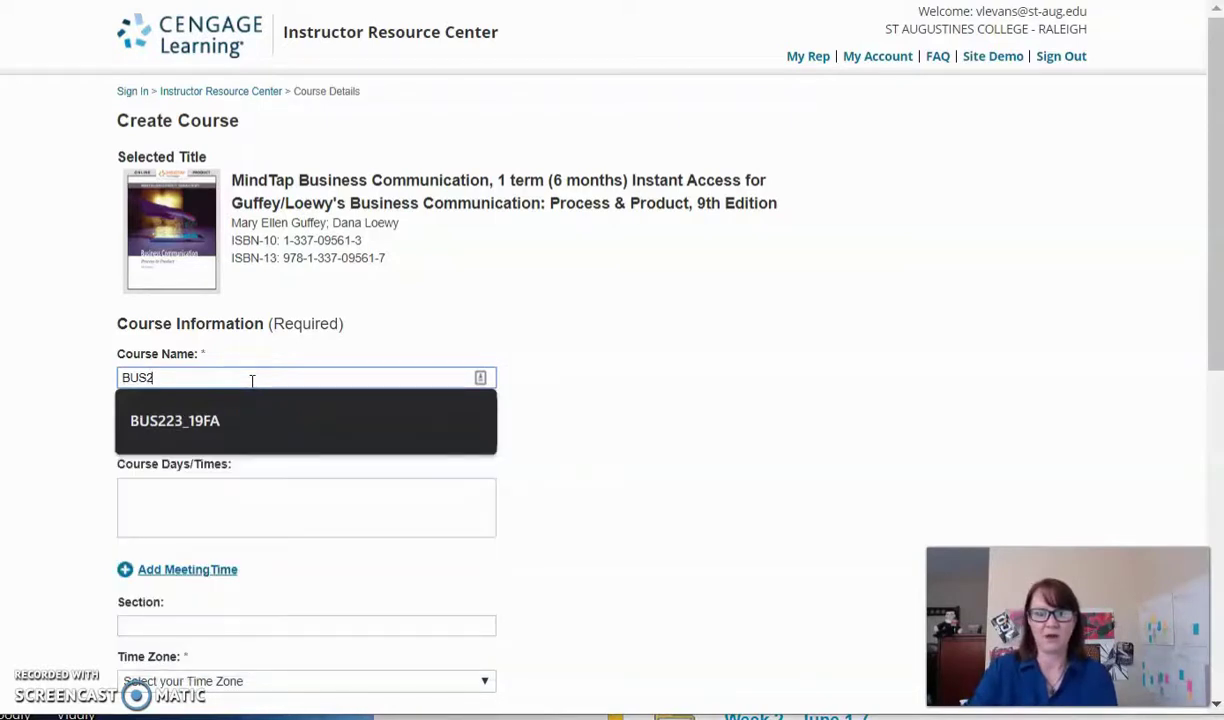
text(23)
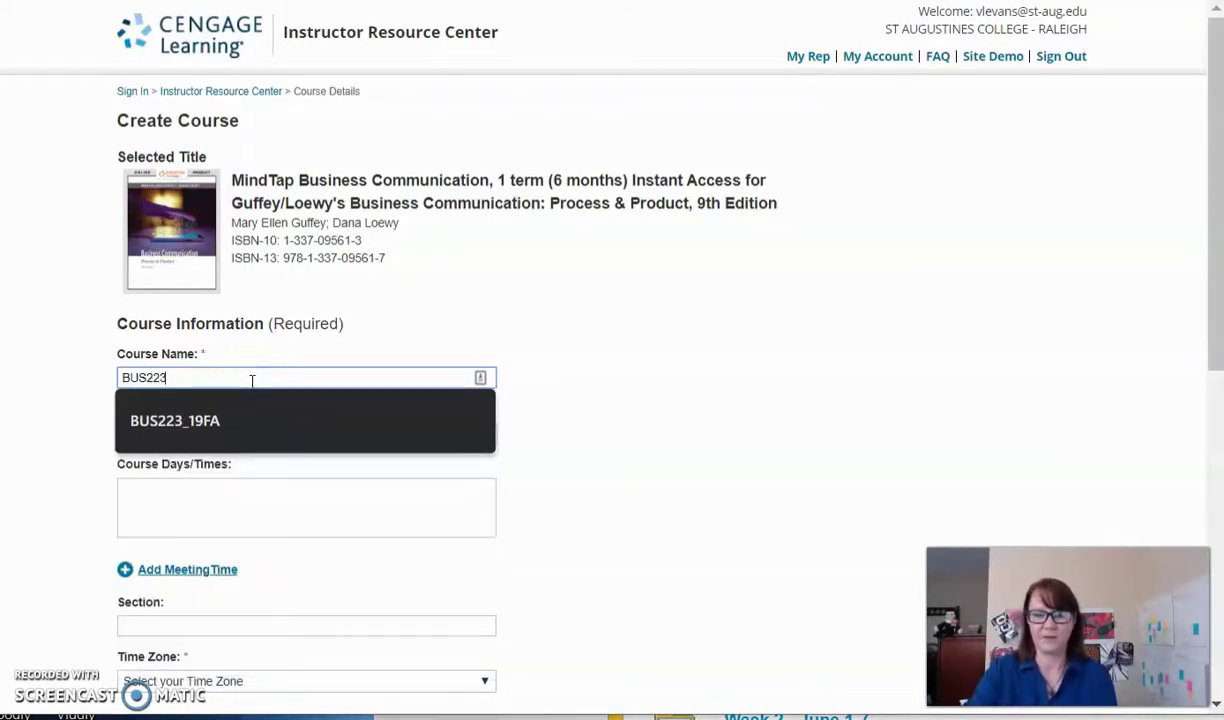
text(_)
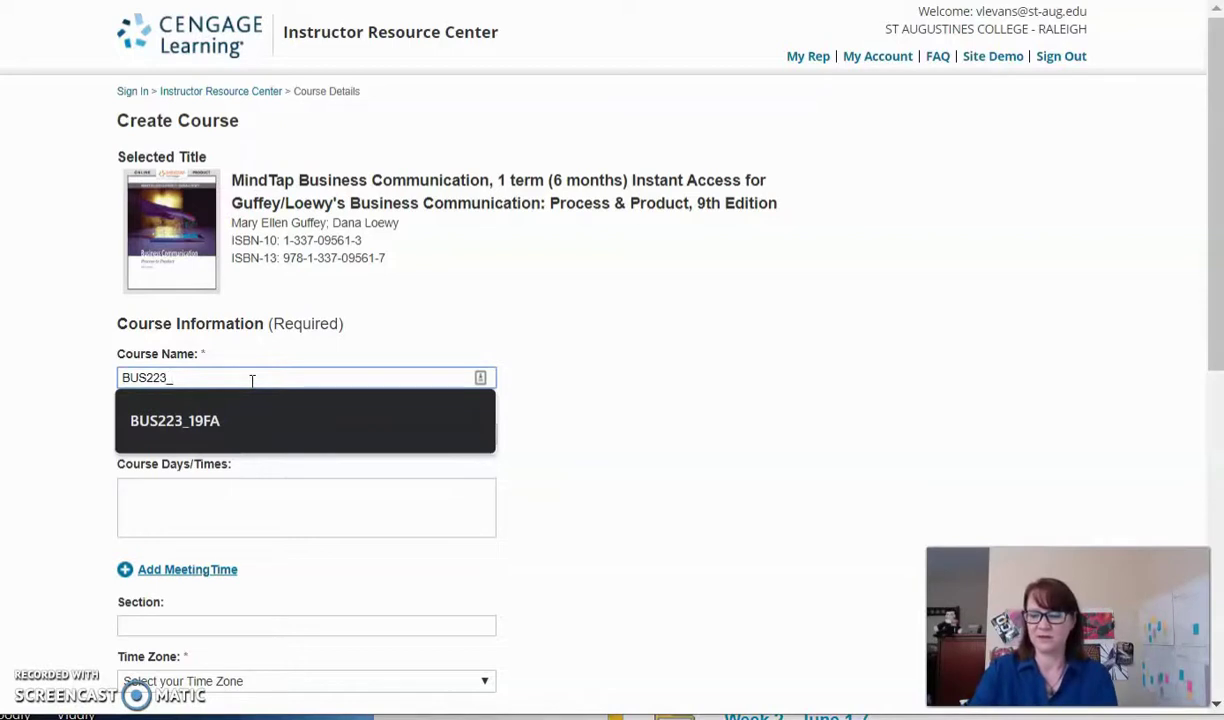
text(20SU)
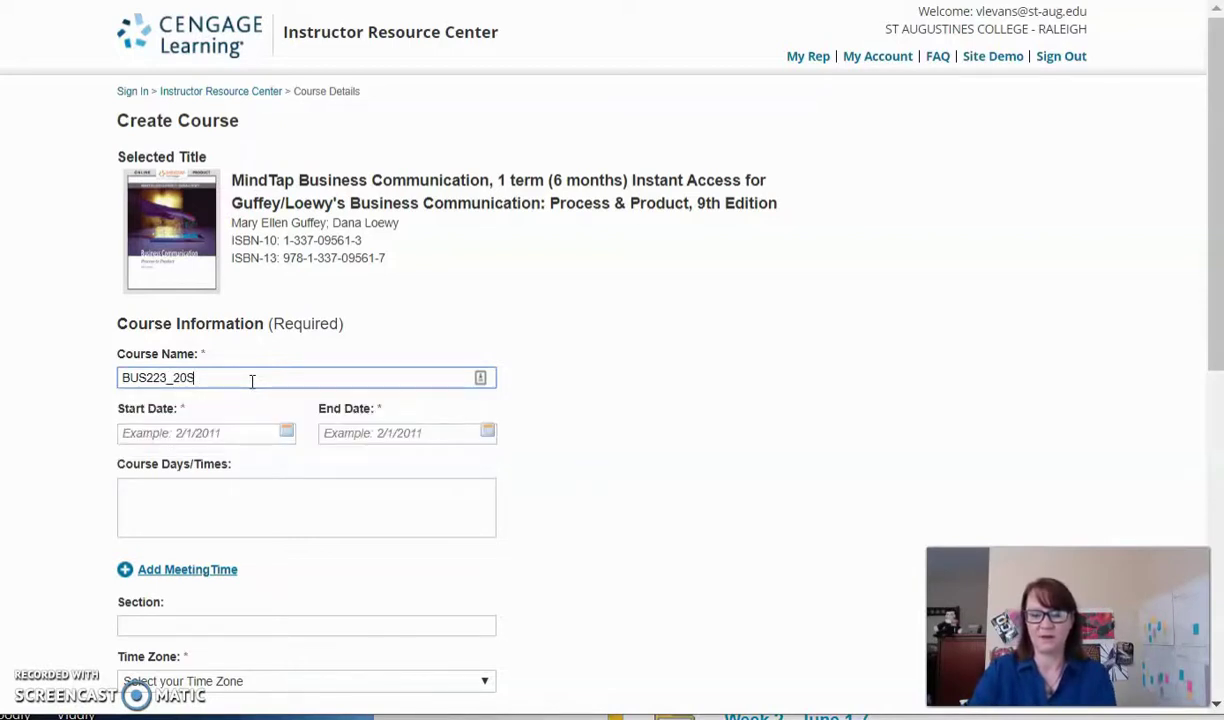
Set the course start date to 5/18/2020 and the end date to 7/17/2020.
click(286, 434)
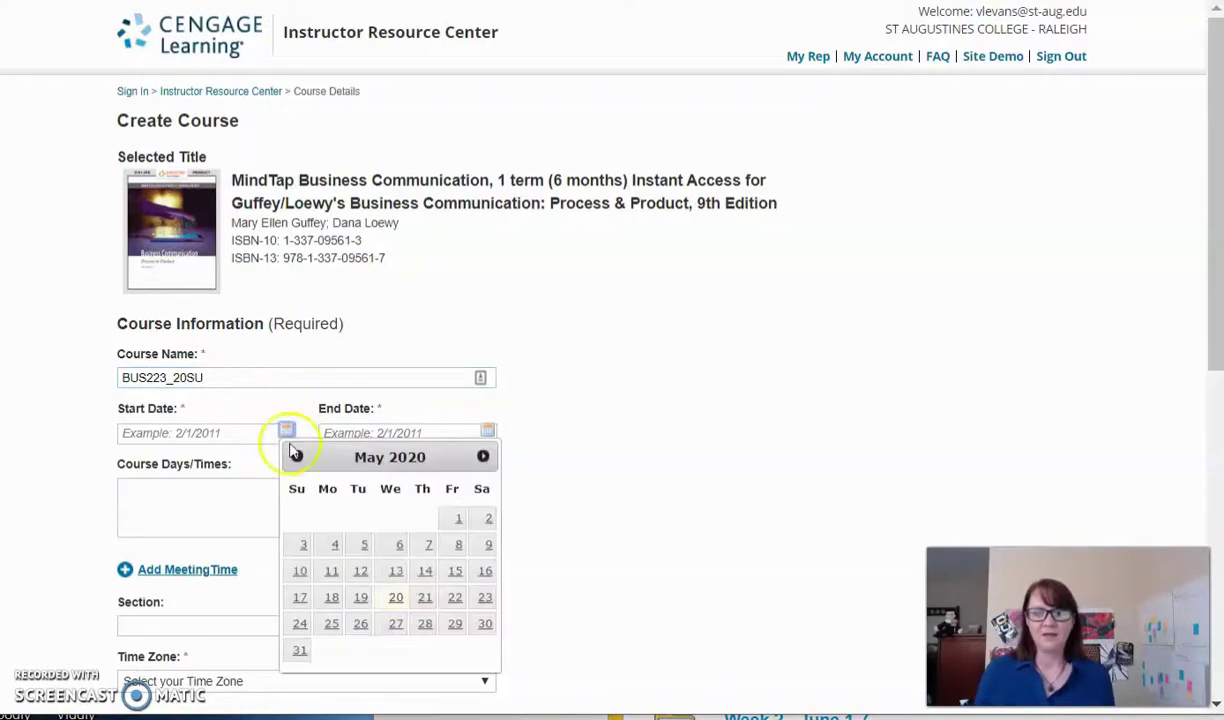
click(329, 605)
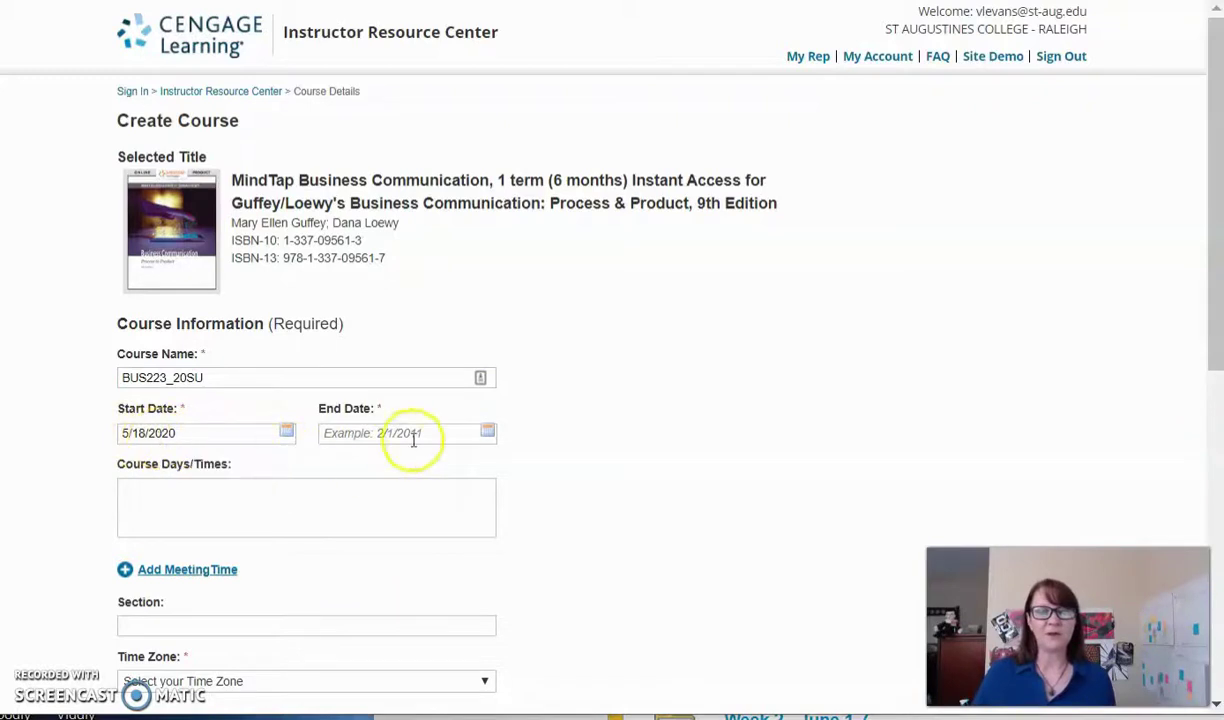
click(488, 432)
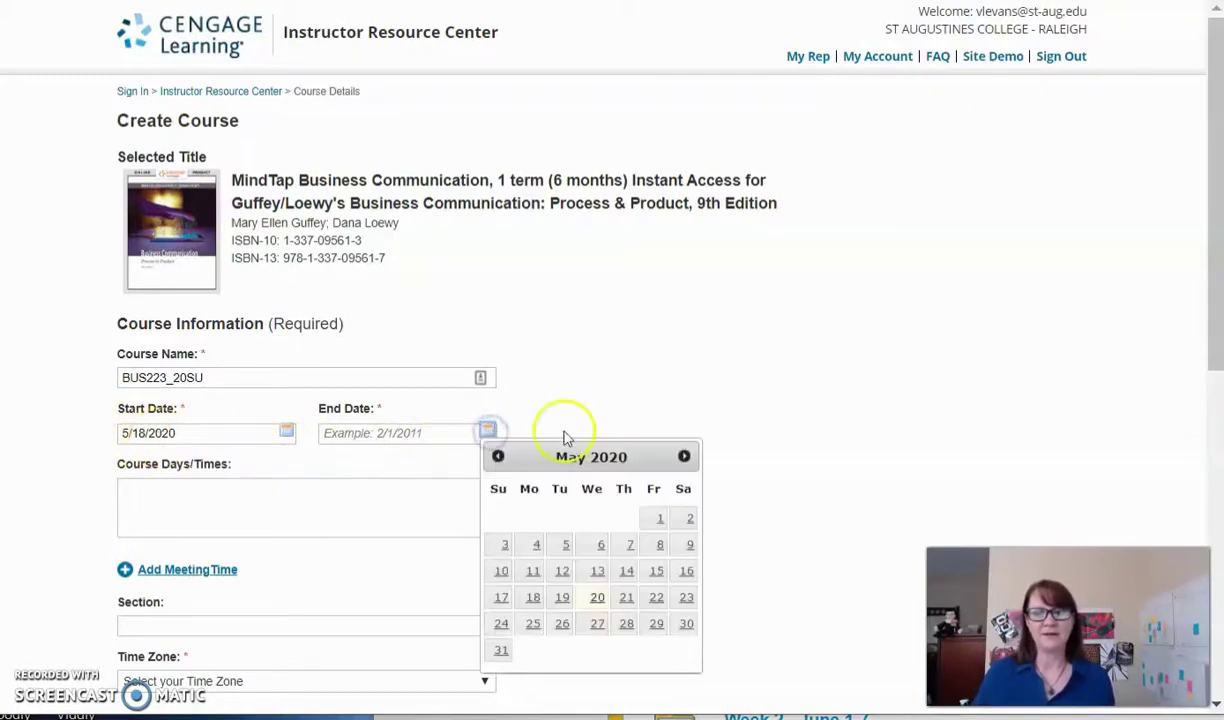
click(685, 458)
click(686, 459)
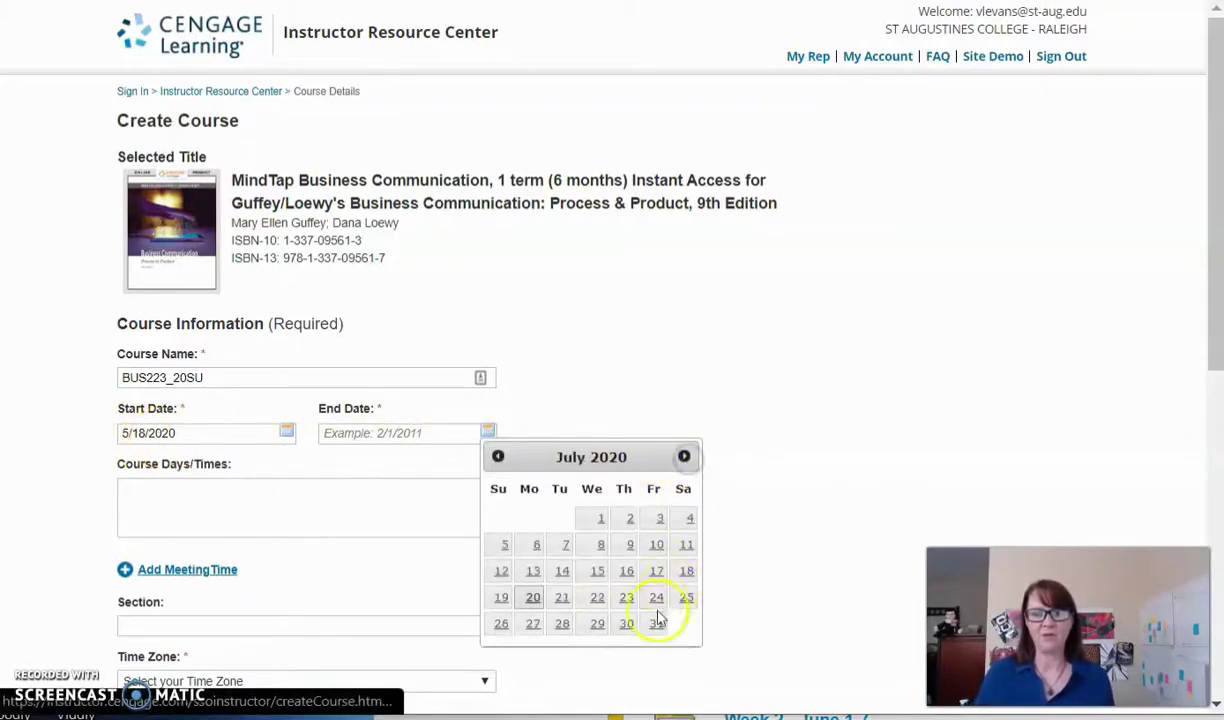
click(656, 571)
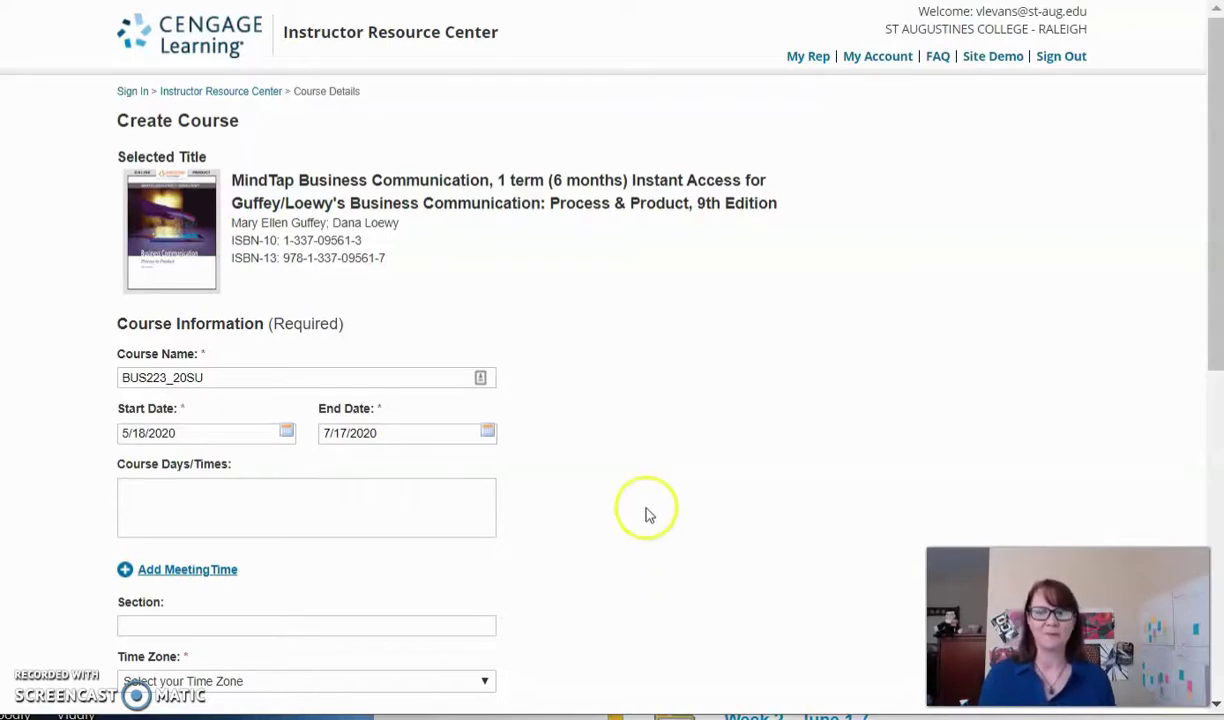
Set the time zone to (GMT-05:00) Eastern Time (US & Canada) and create the course.
scroll(620, 480, down, 3)
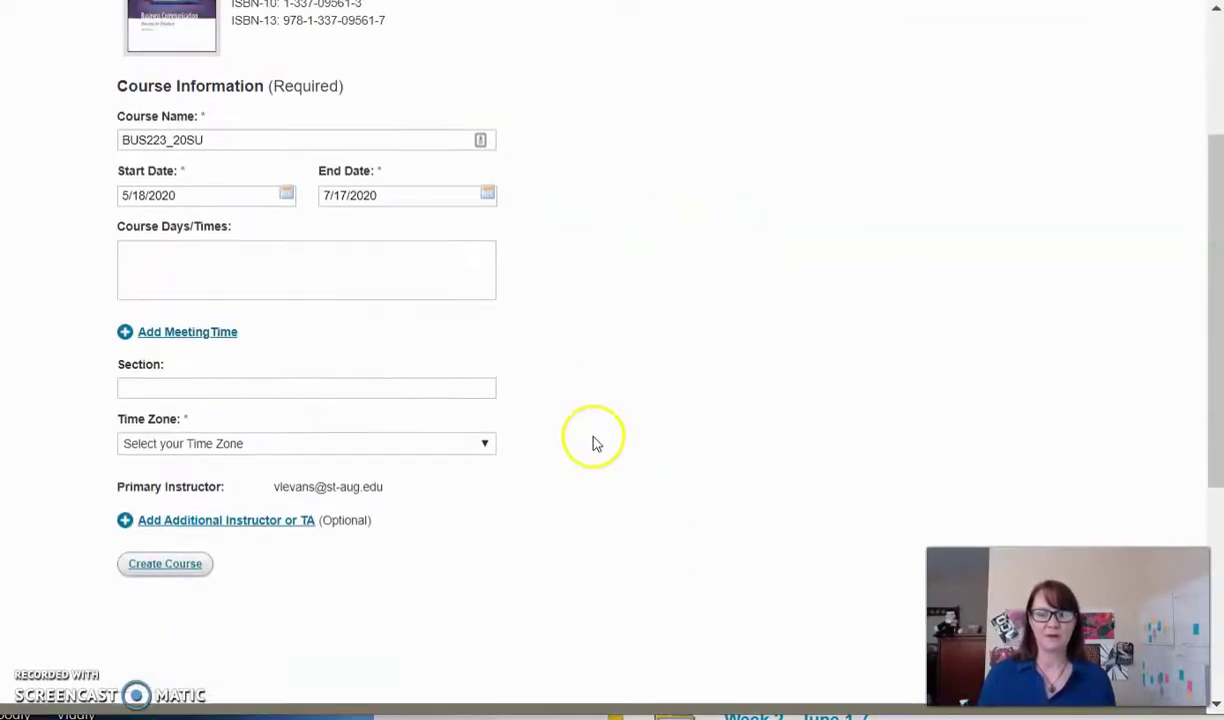
click(489, 432)
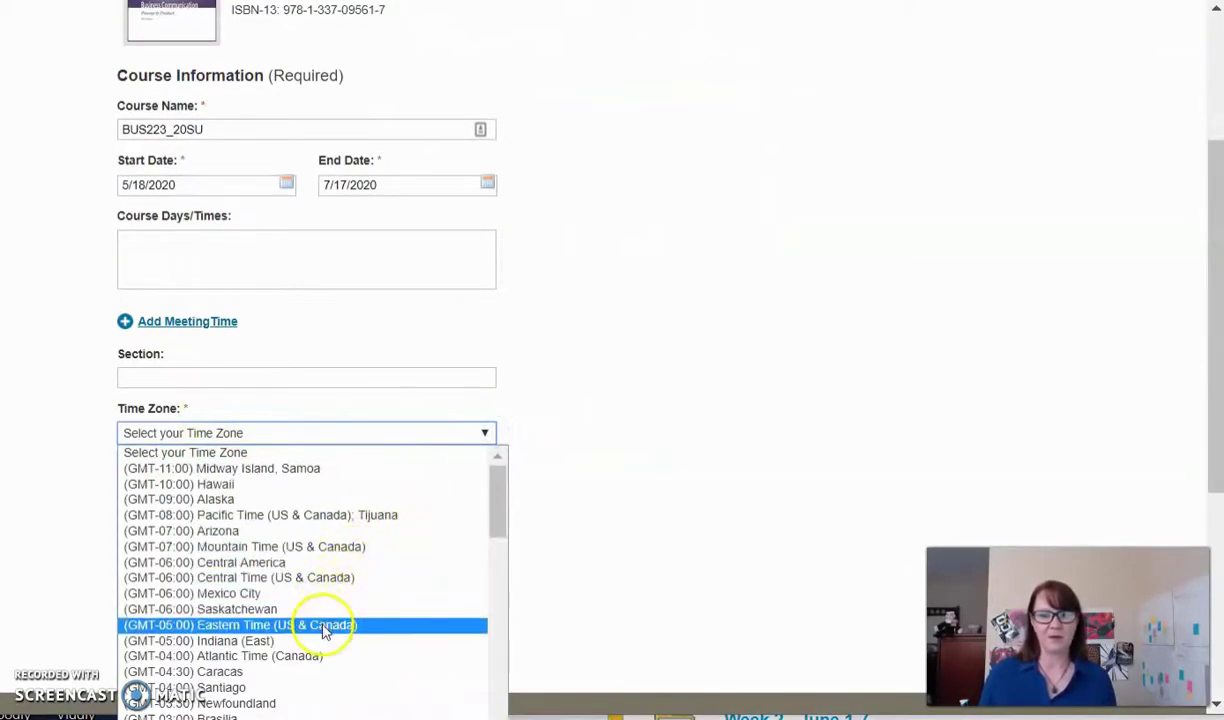
click(320, 625)
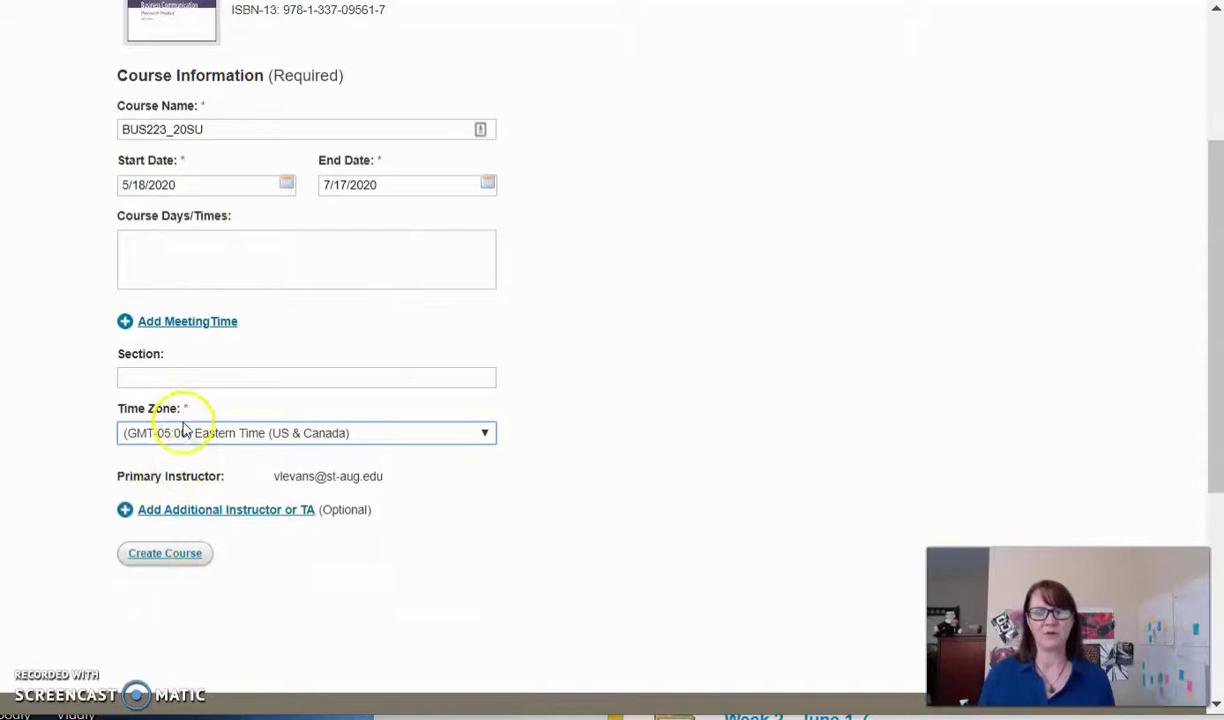
click(160, 555)
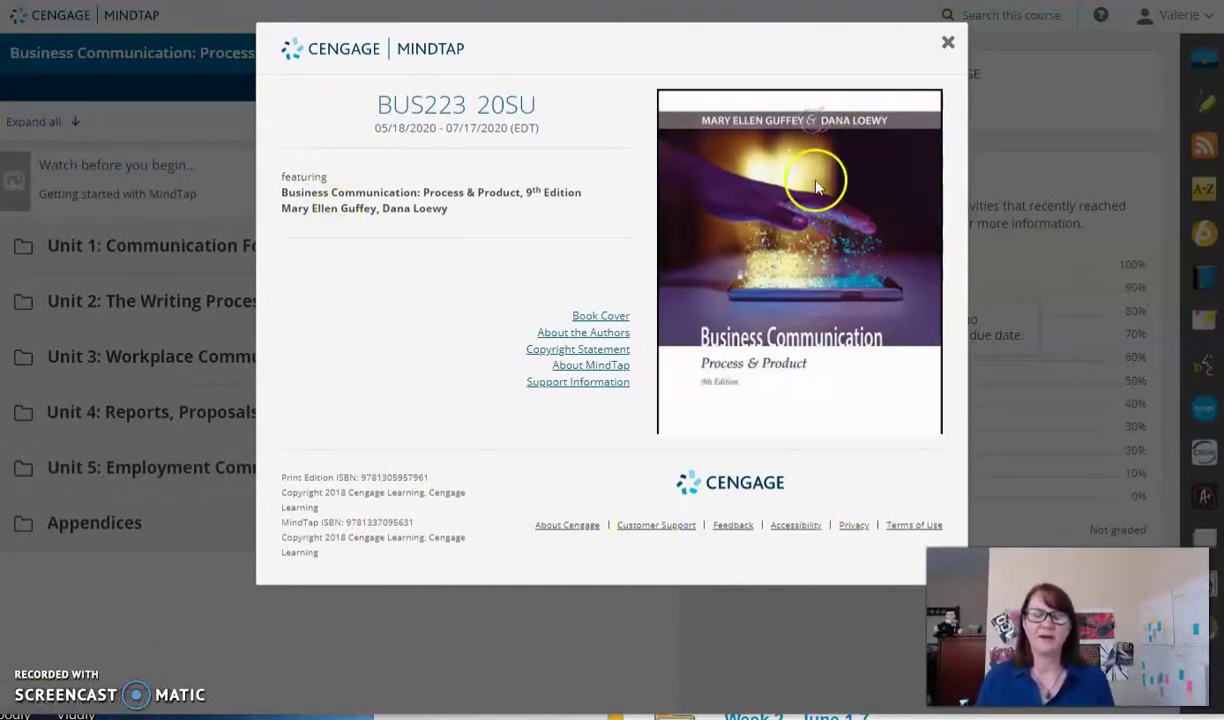
Dismiss the course cover and the MindTap welcome tour, and expand Unit 1: Communication Foundations.
click(947, 48)
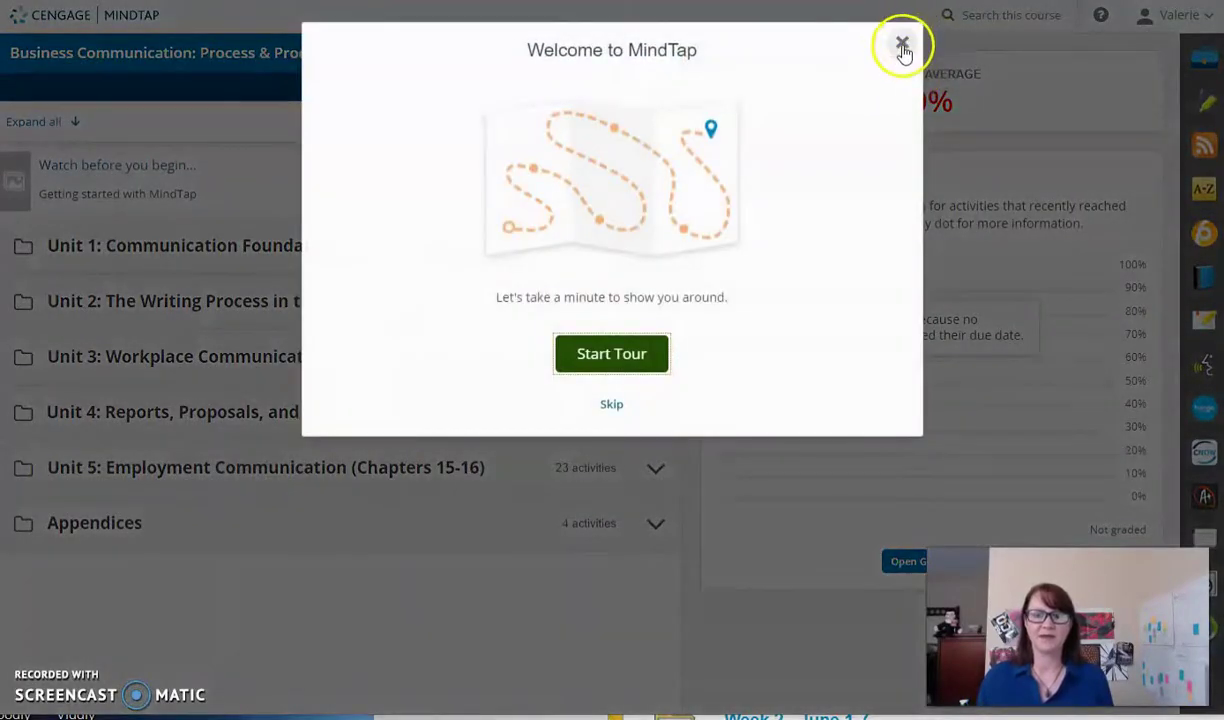
click(902, 46)
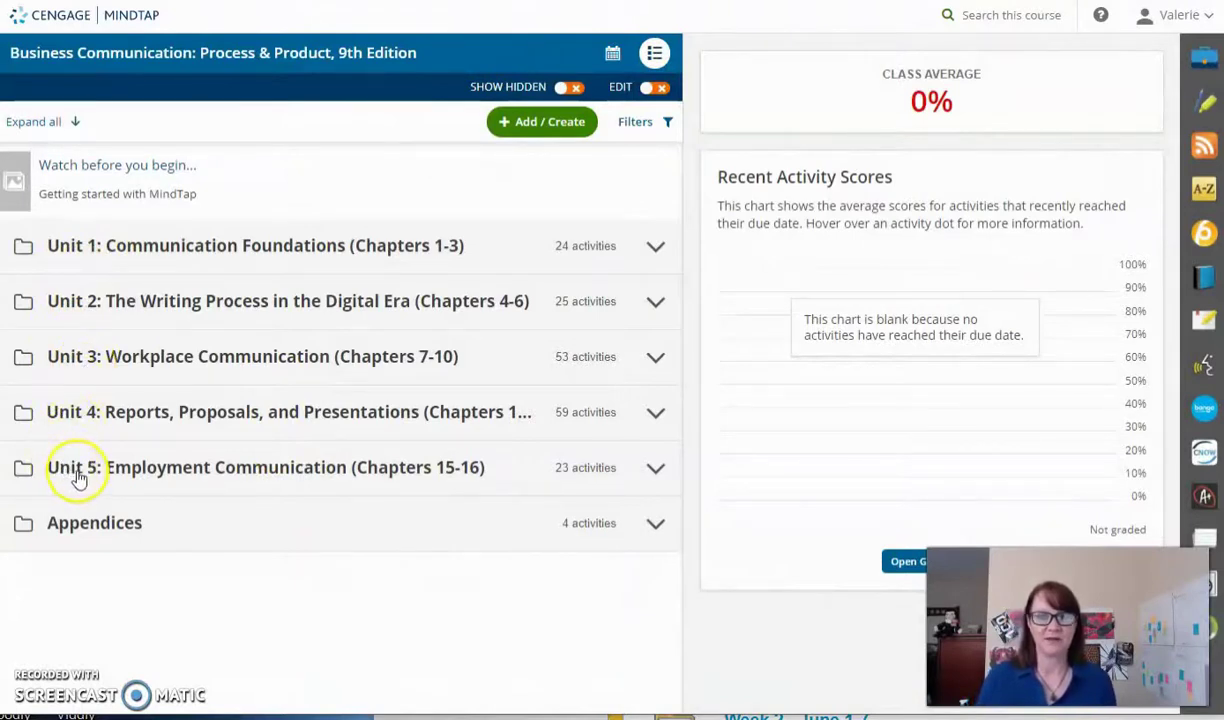
click(656, 250)
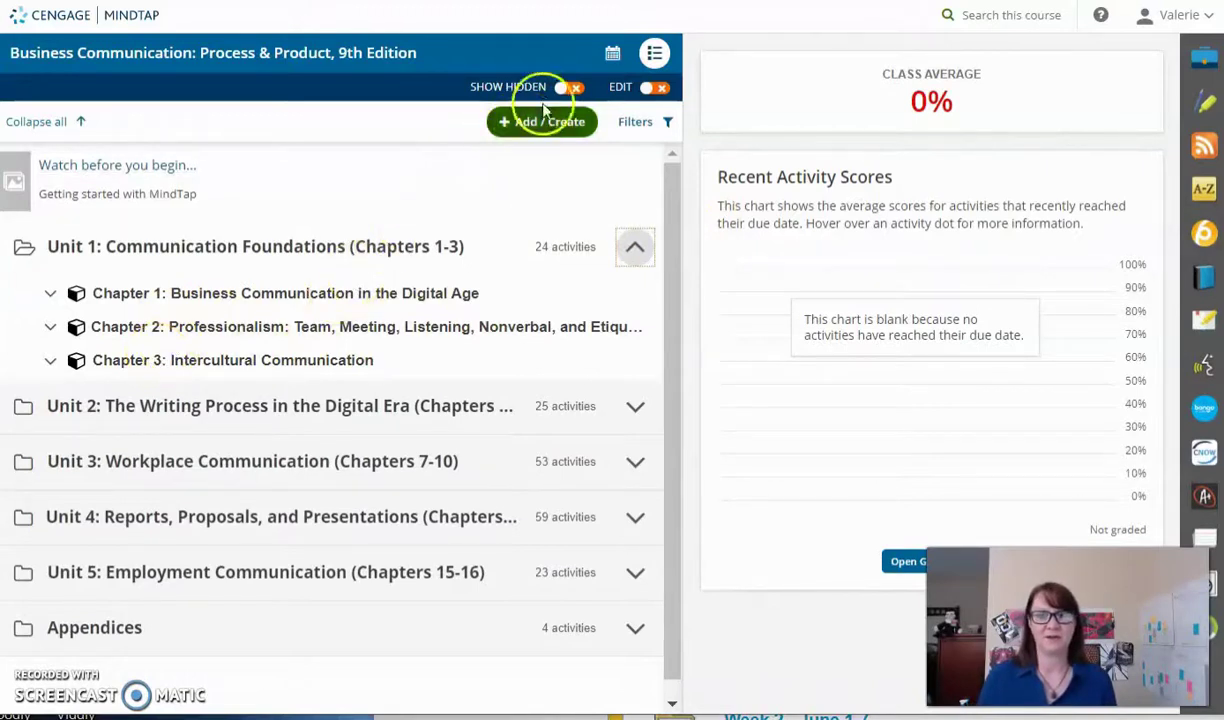
Turn on edit mode for the learning path and expand Chapter 1: Business Communication in the Digital Age.
click(655, 90)
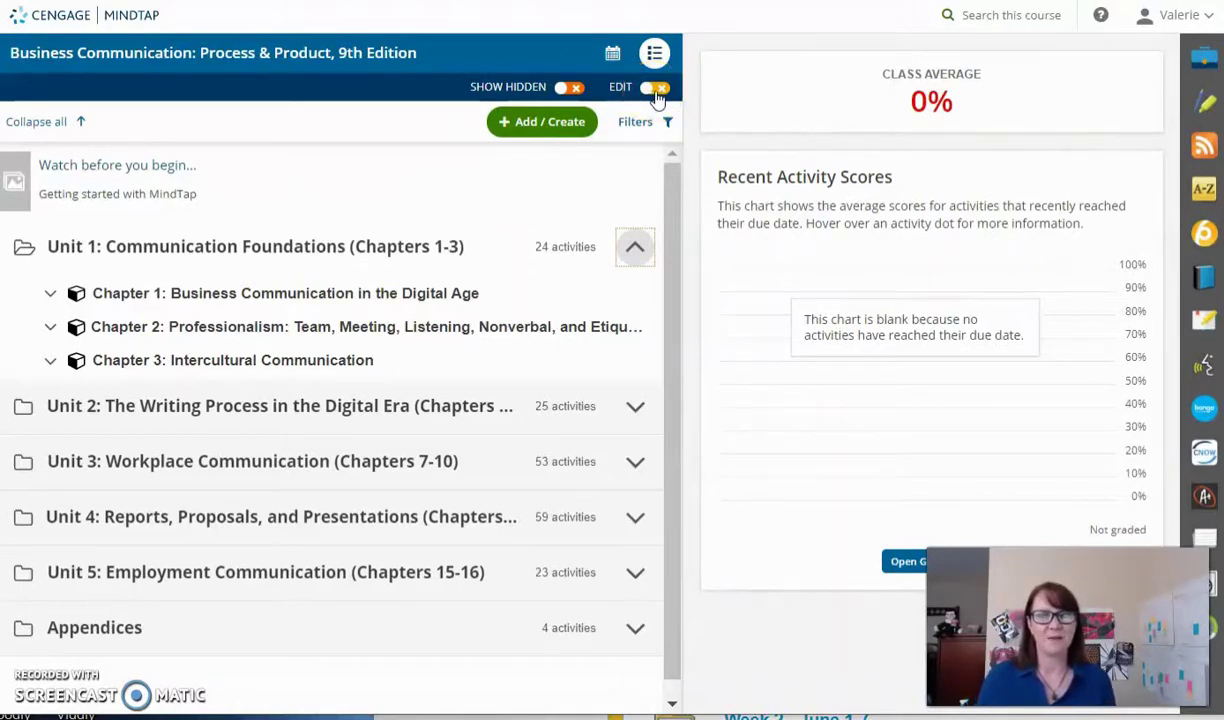
click(658, 91)
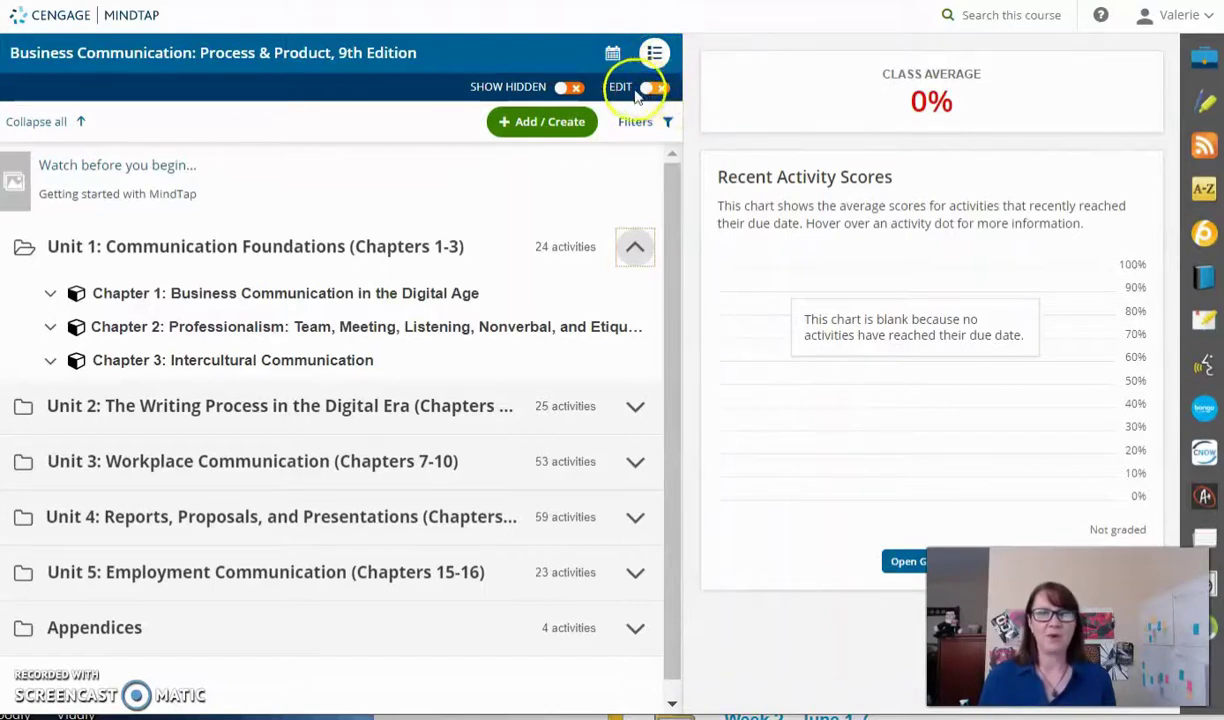
click(655, 89)
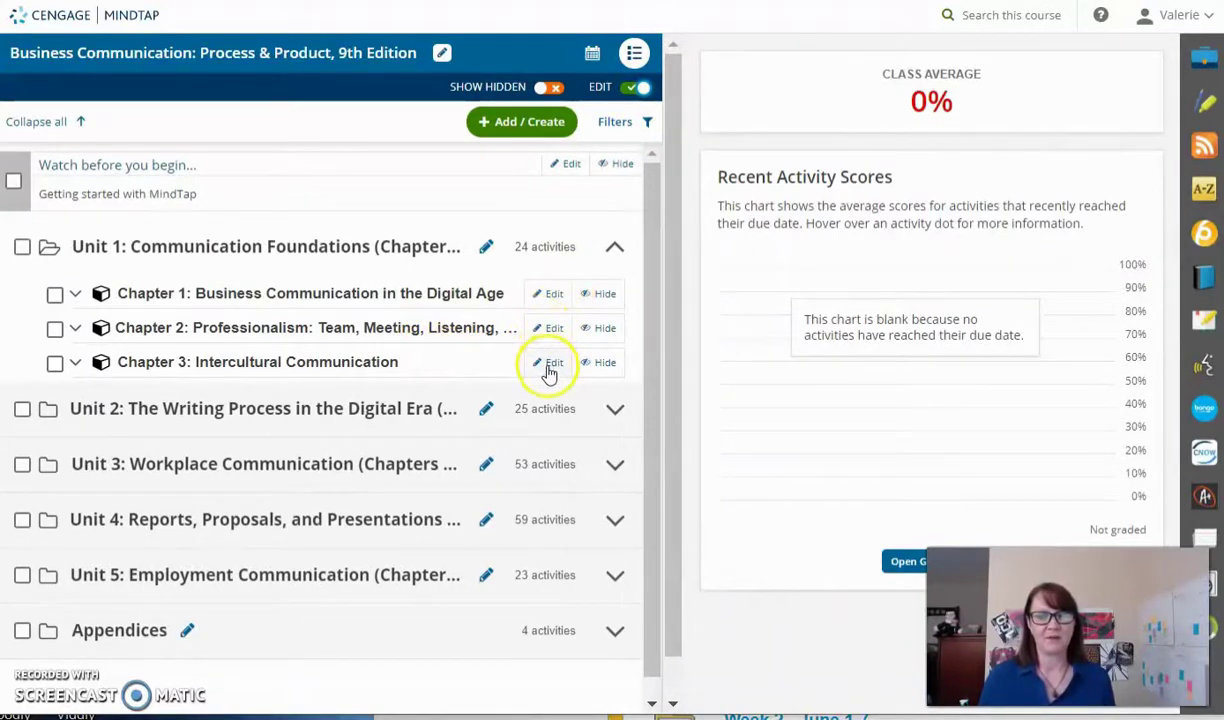
click(75, 294)
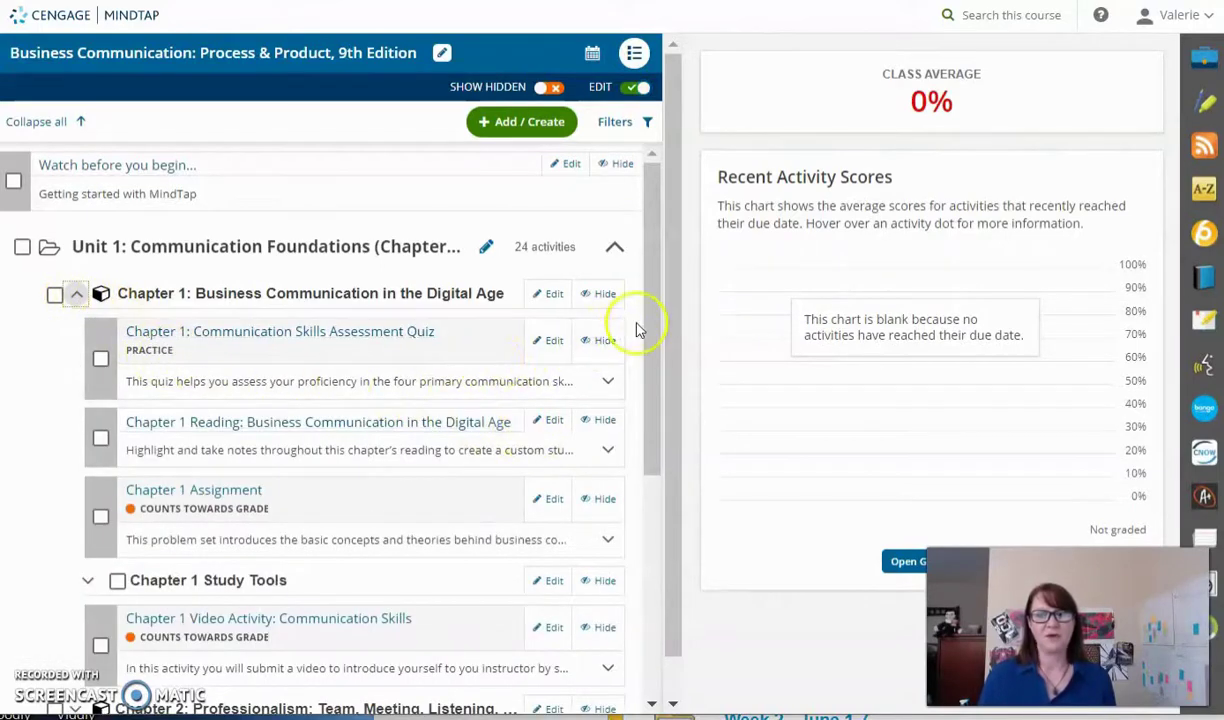
Batch-edit the Chapter 1 Assignment and the Chapter 1 Video Activity, setting their grading type to Practice, and save.
drag(646, 314, 654, 383)
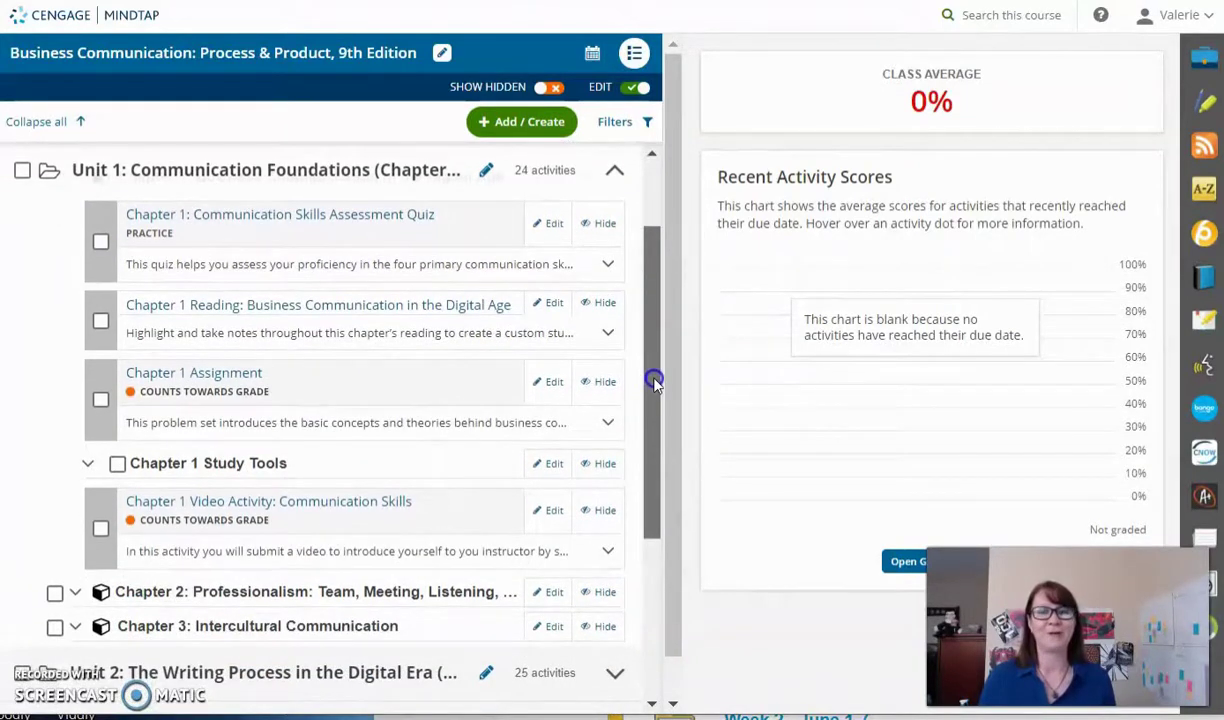
drag(654, 383, 656, 410)
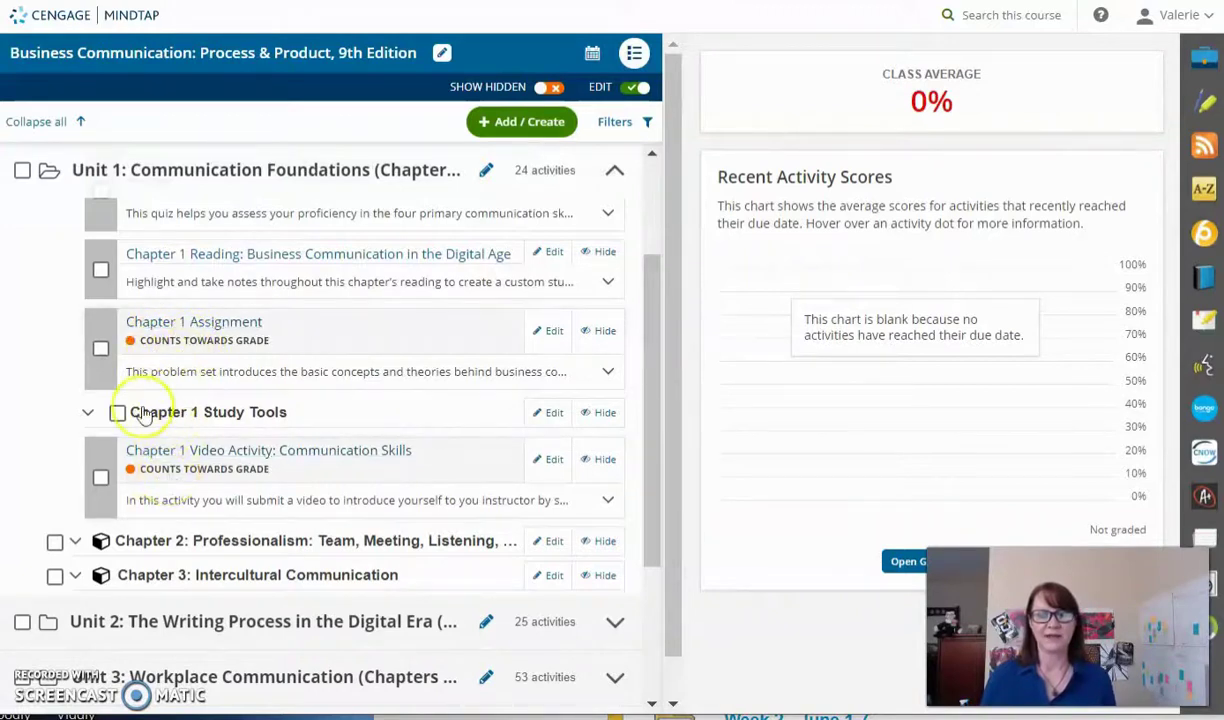
click(100, 348)
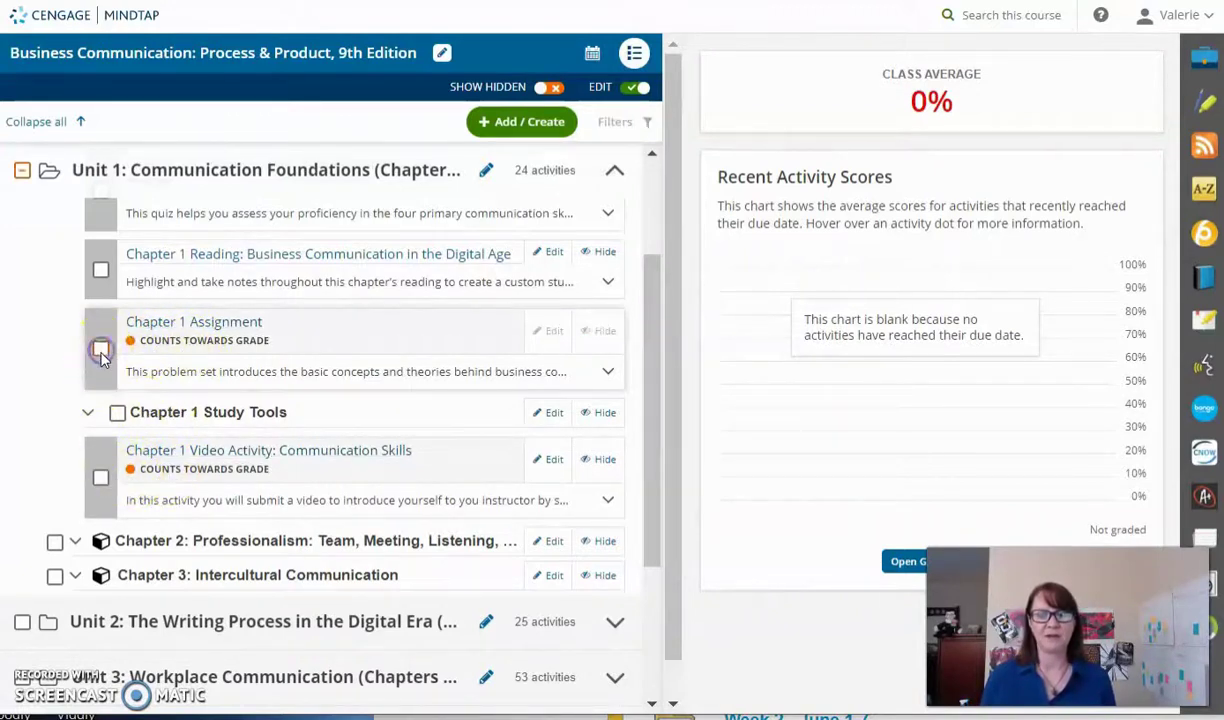
click(100, 477)
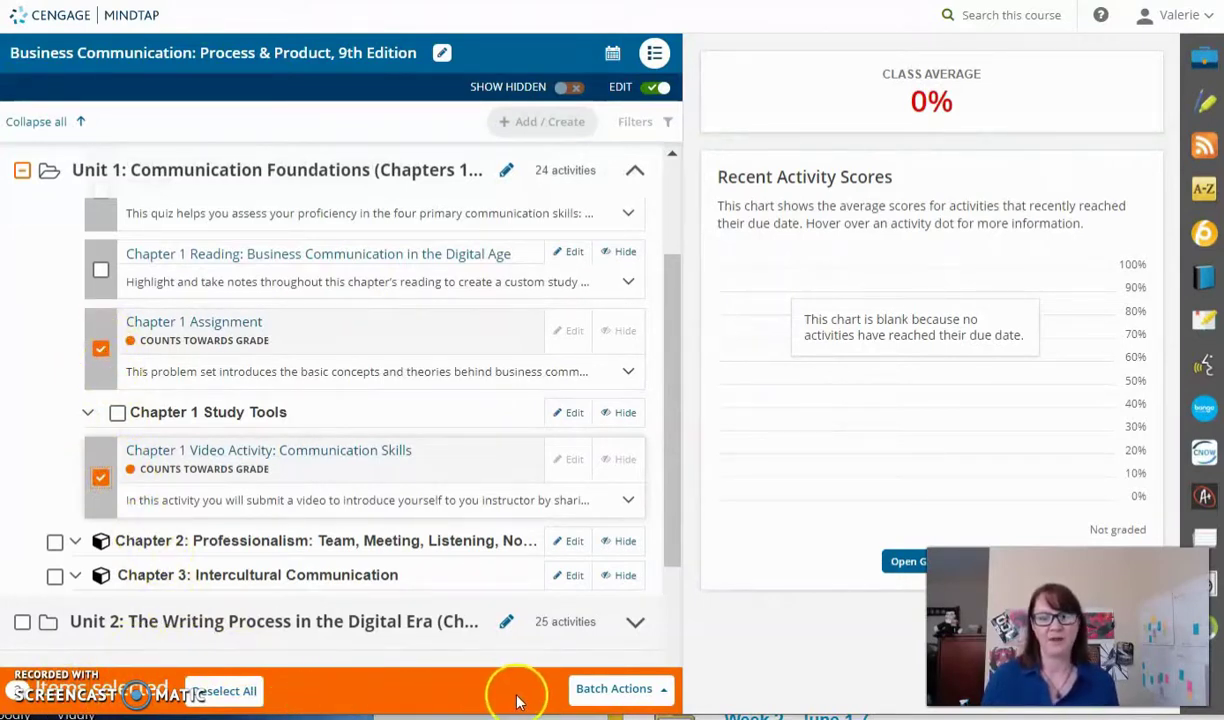
click(630, 690)
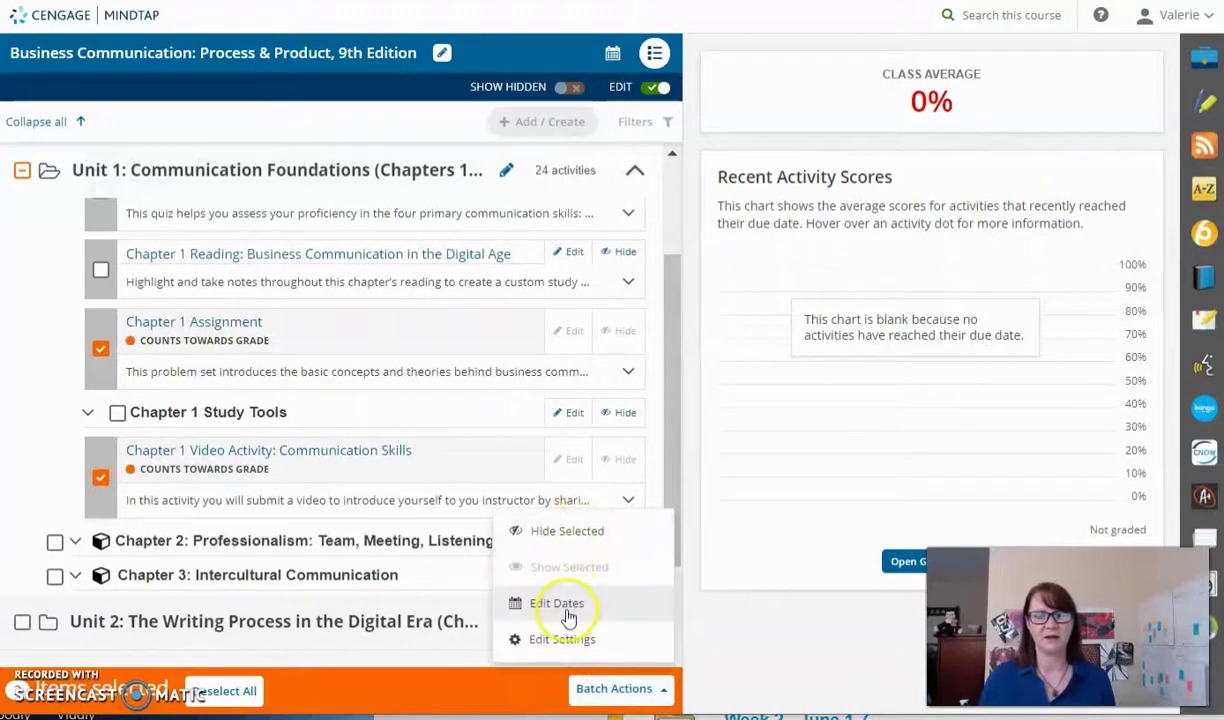
click(557, 645)
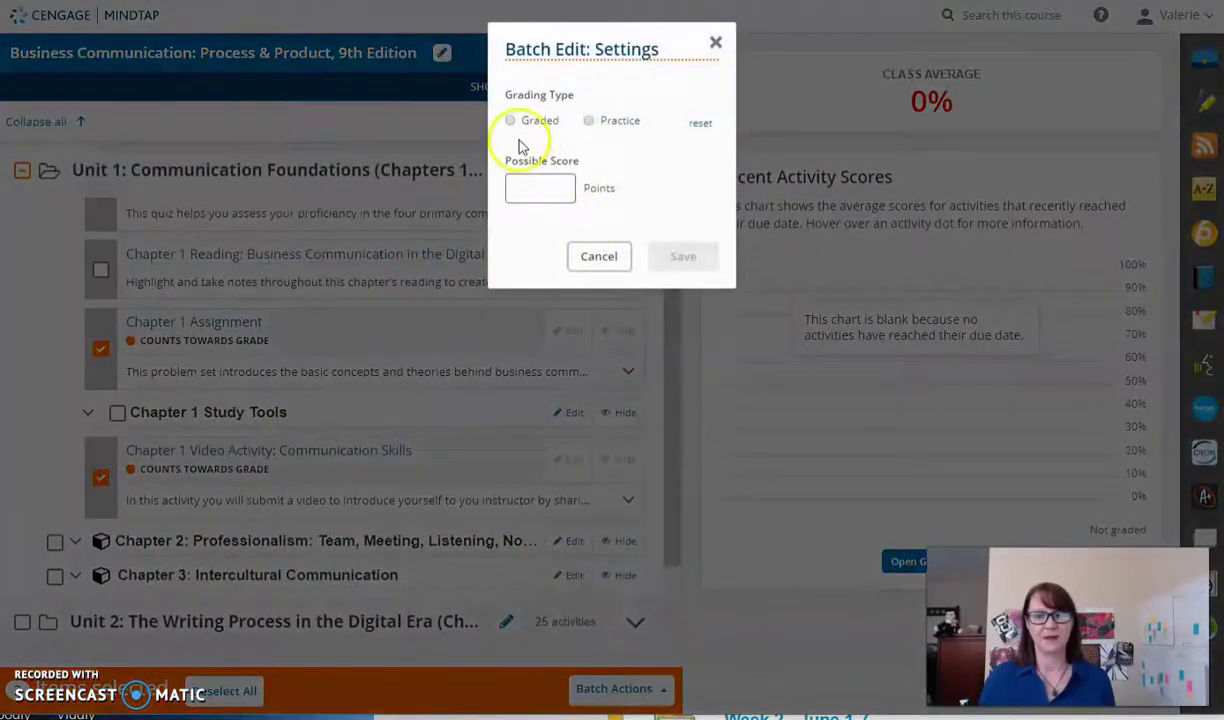
click(590, 126)
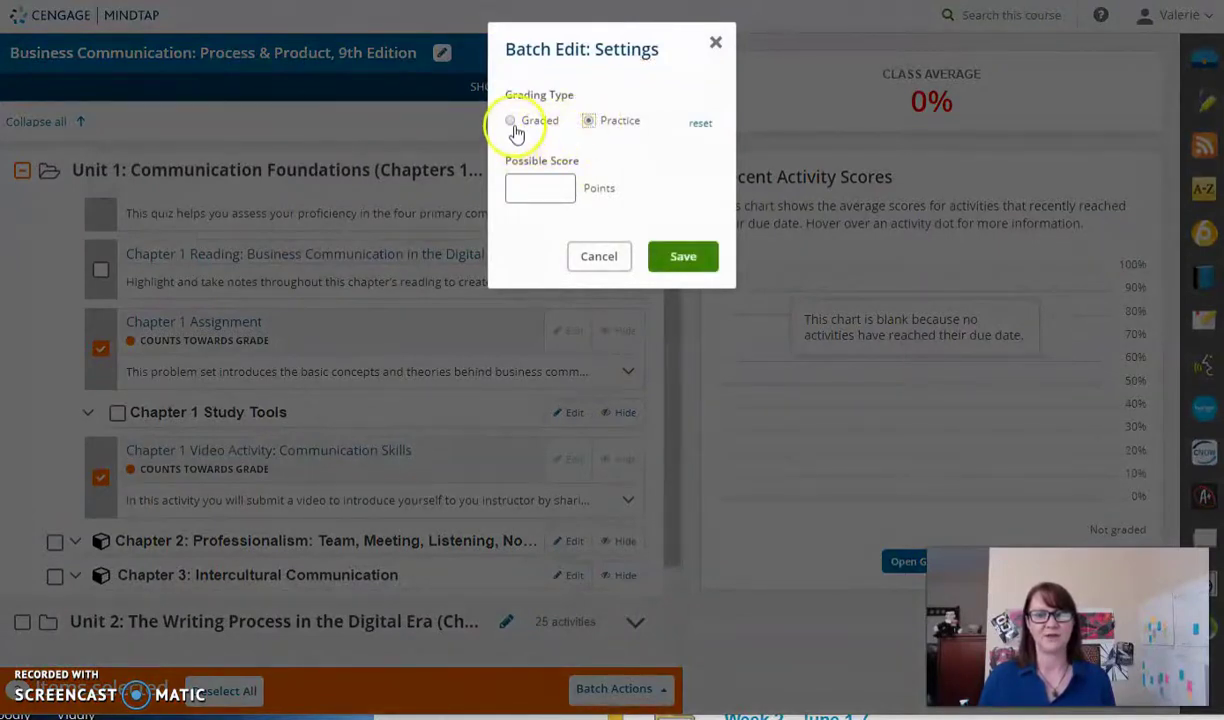
click(683, 255)
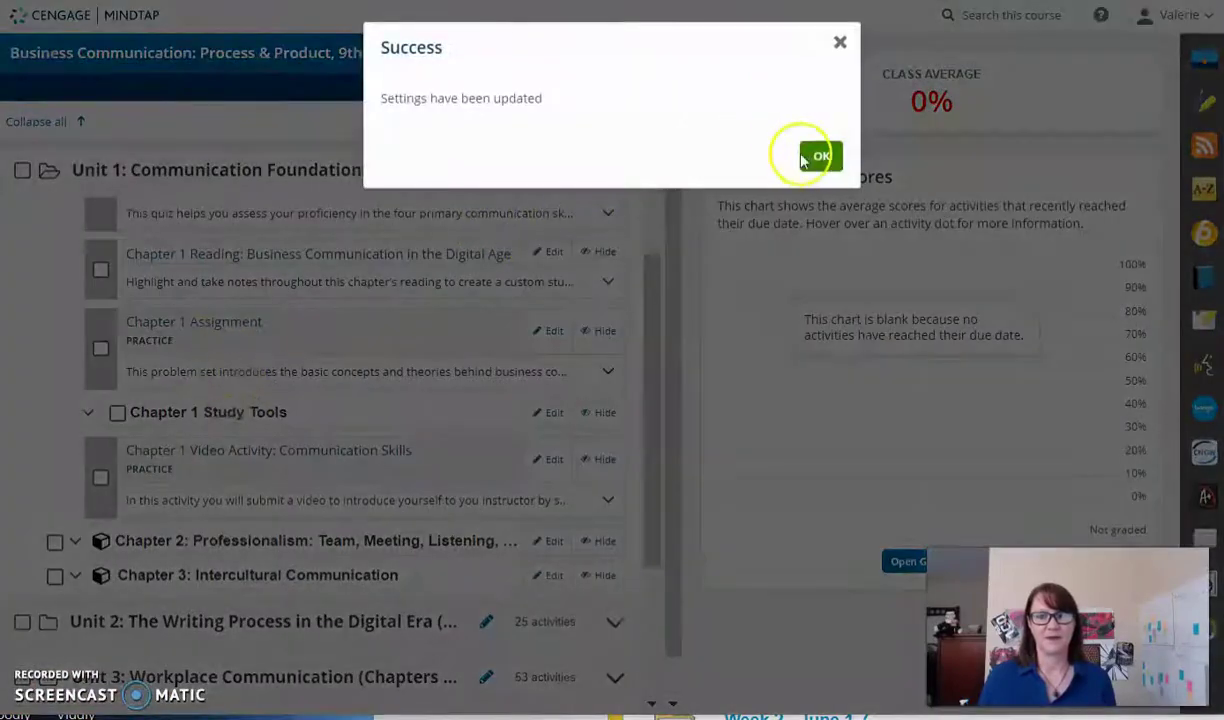
Dismiss the settings update notice, open the Chapter 1 Assignment for editing to view its date and location options, and close it.
click(806, 158)
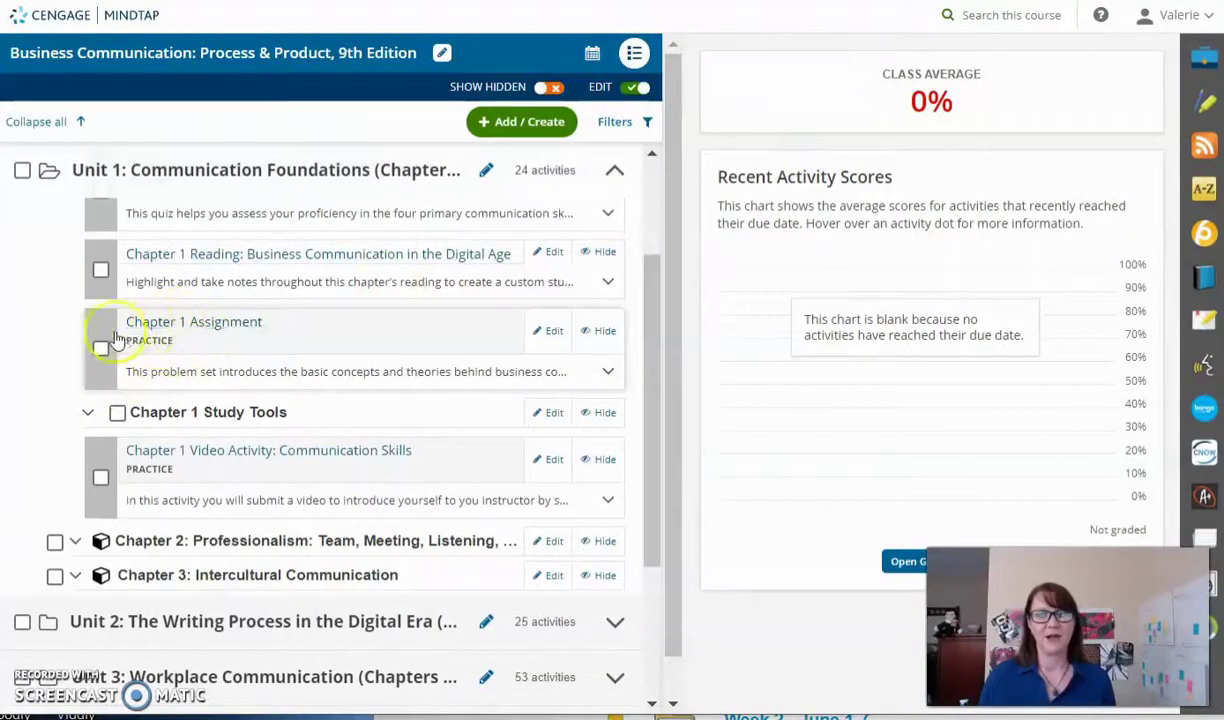
click(170, 478)
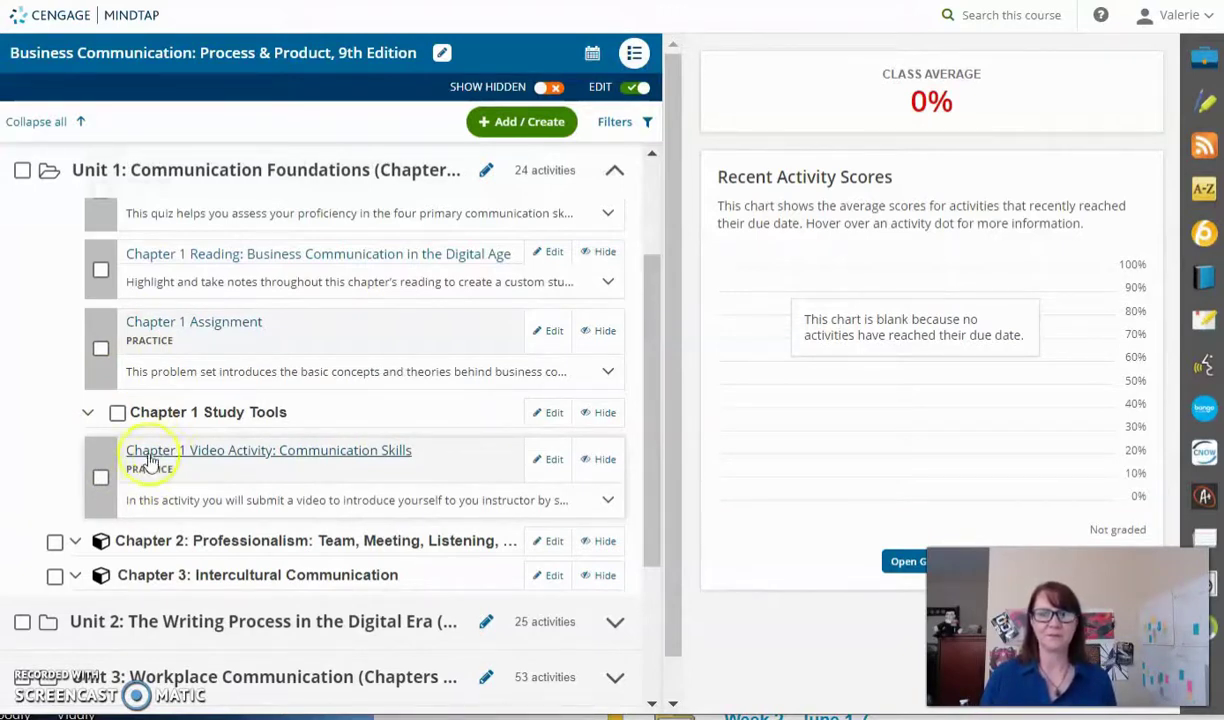
click(551, 331)
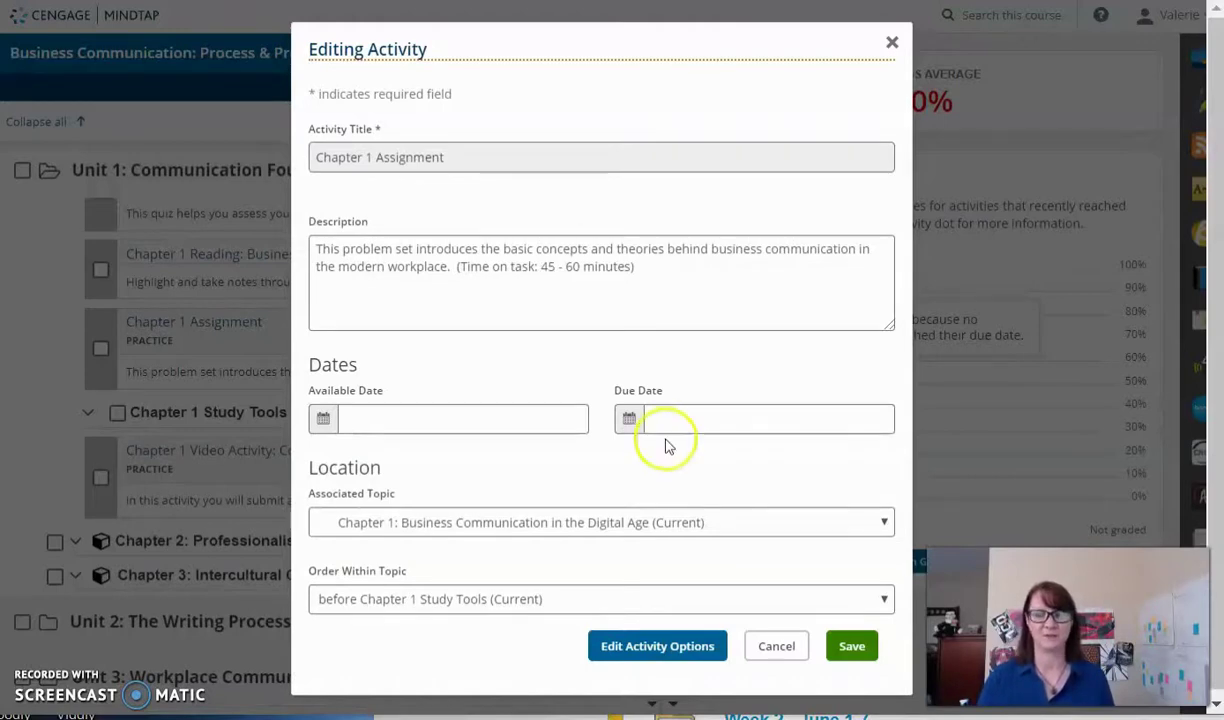
click(776, 648)
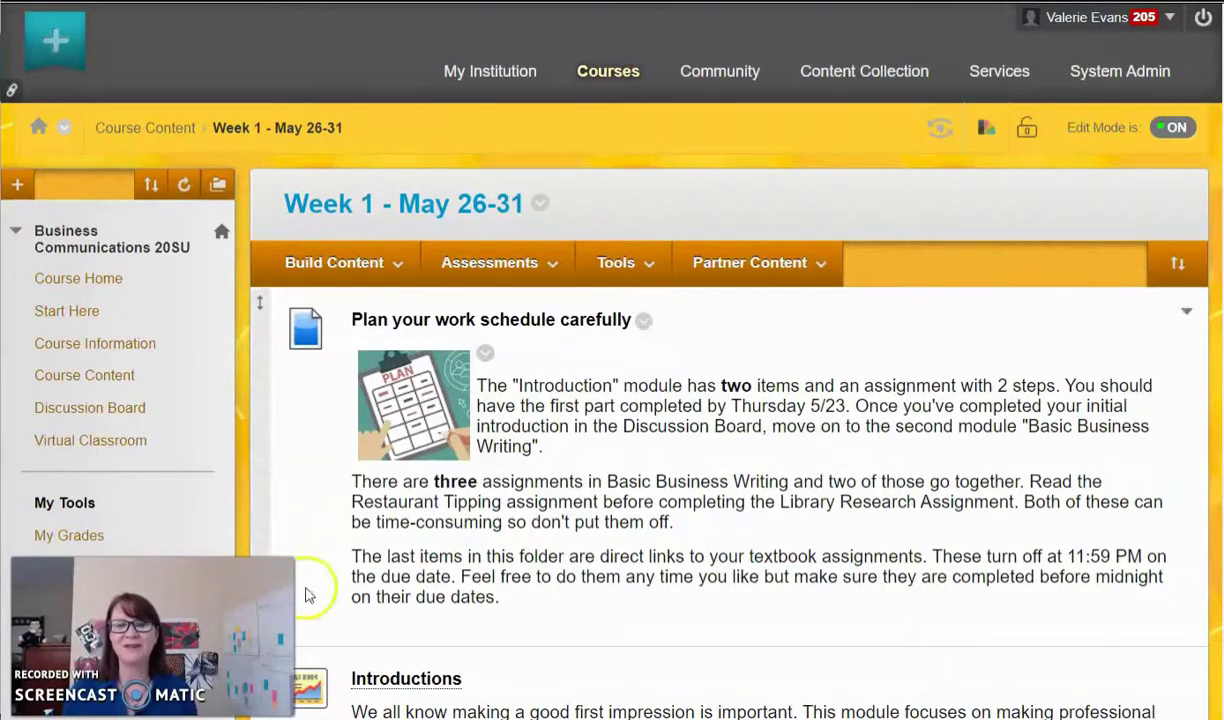
click(618, 266)
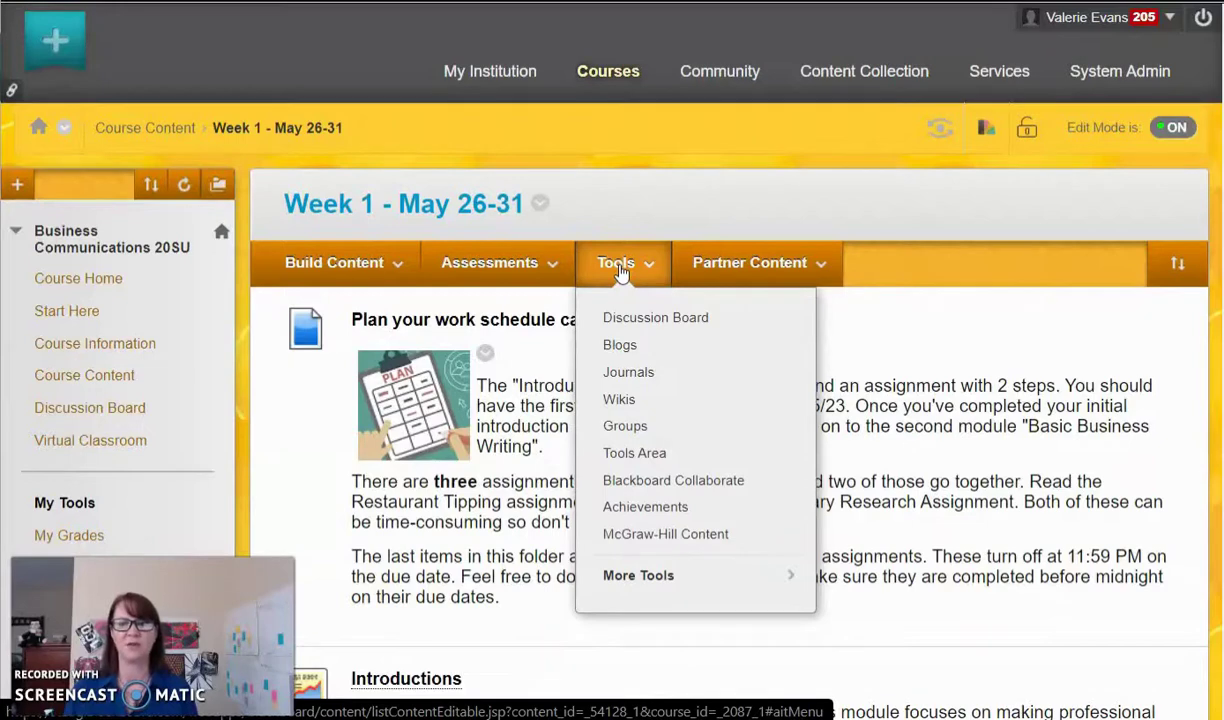
click(750, 262)
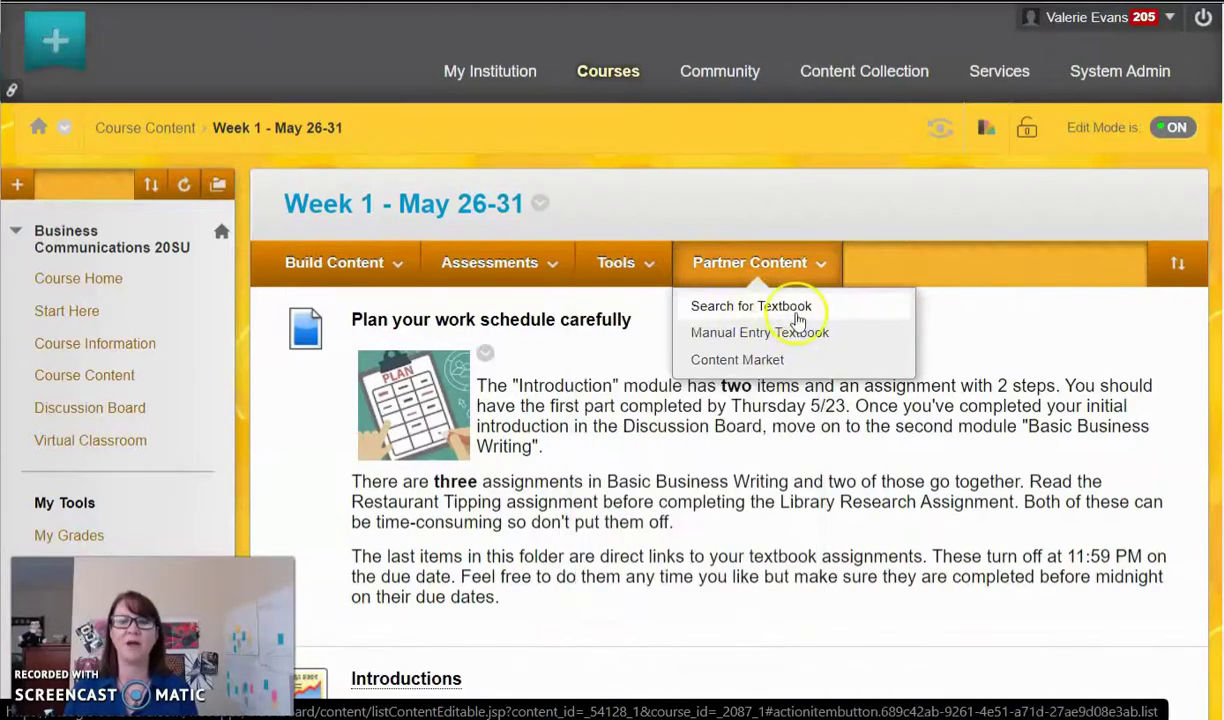
click(773, 423)
click(766, 266)
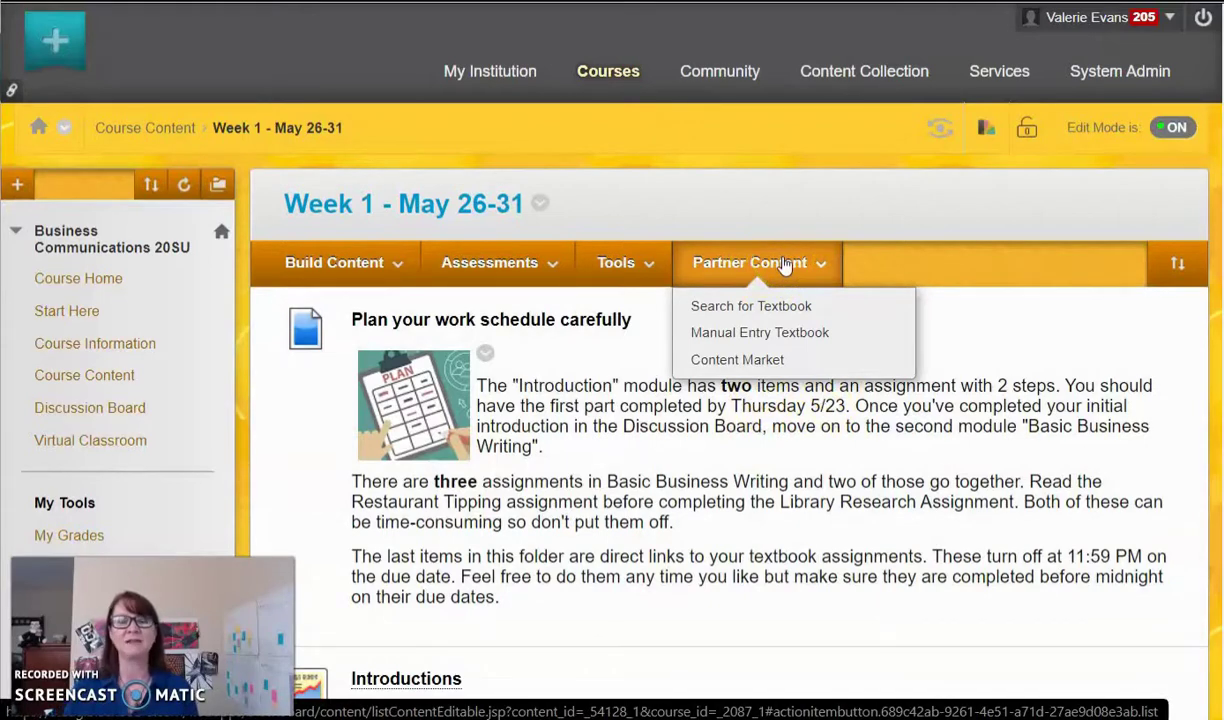
click(470, 262)
click(490, 190)
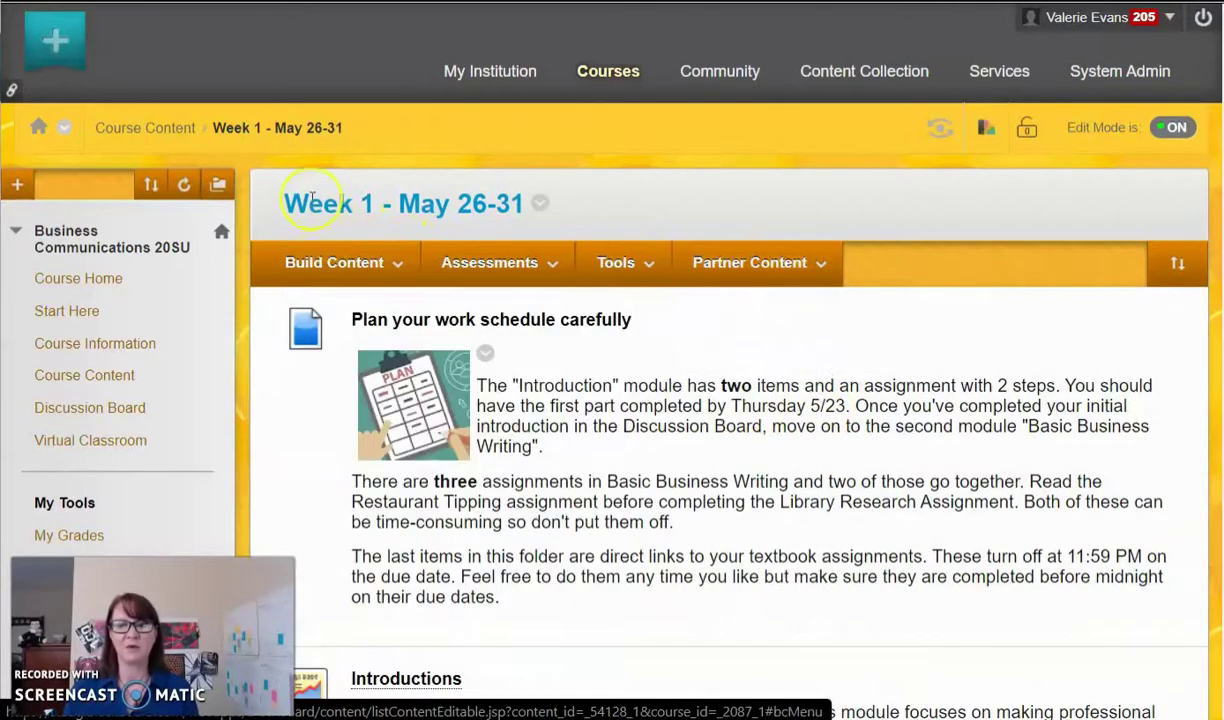
In Blackboard's Week 1 - May 26-31 folder, open the Content Market and launch the Cengage Mindlinks Course used in this course.
click(803, 256)
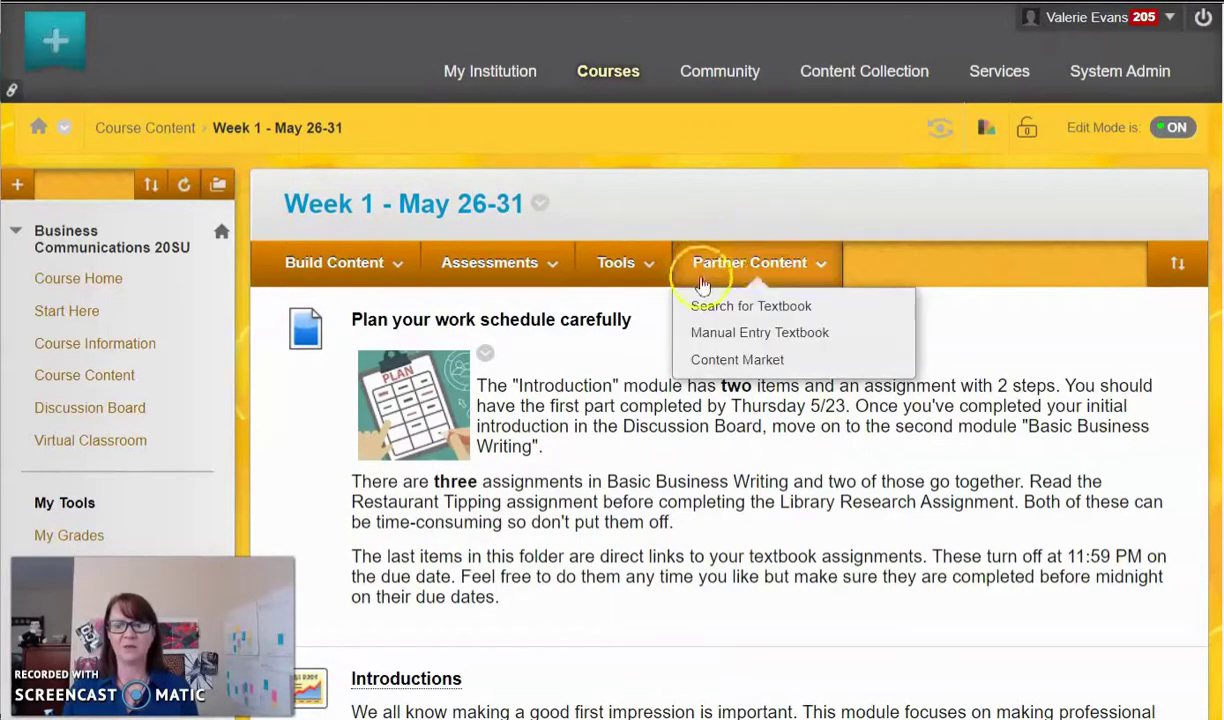
click(762, 364)
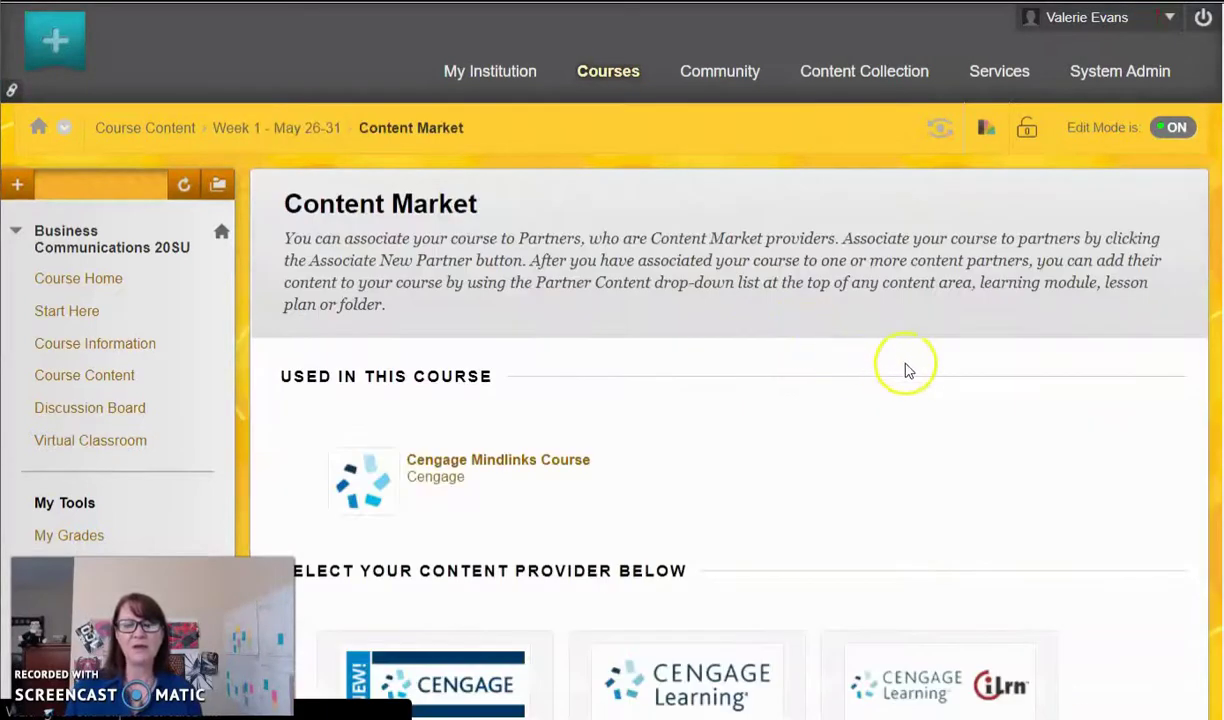
scroll(1110, 415, down, 2)
scroll(1118, 420, down, 3)
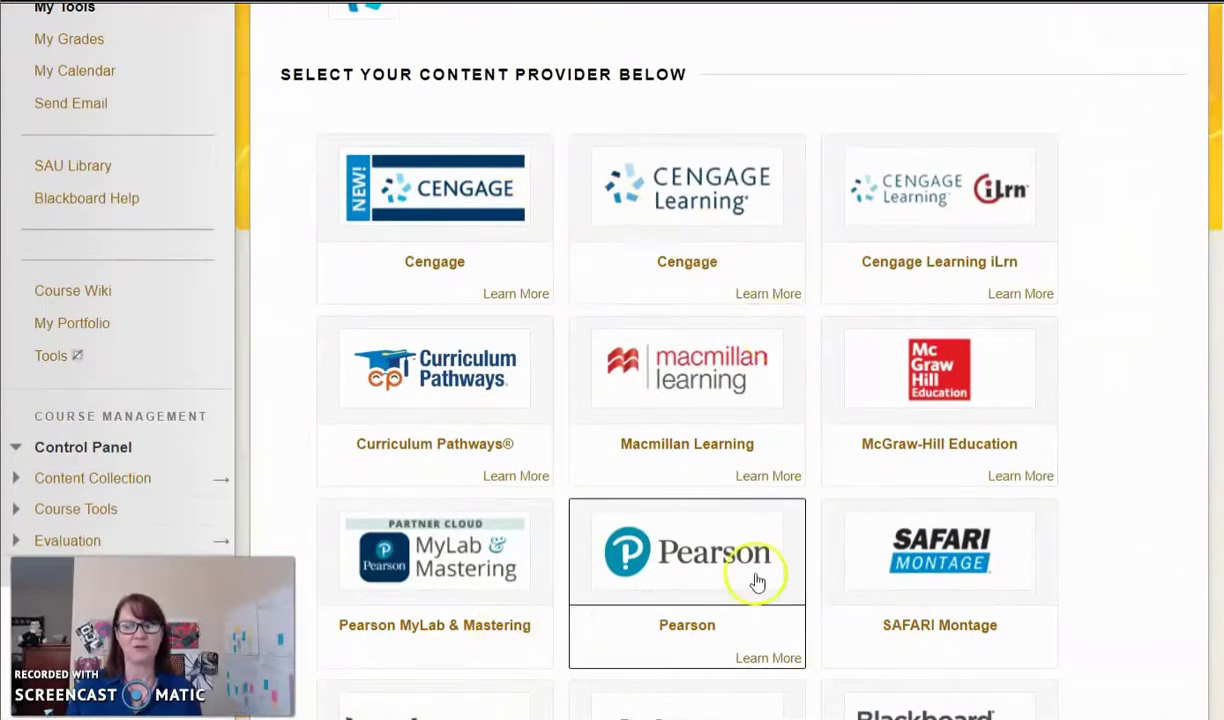
click(668, 566)
scroll(668, 566, up, 4)
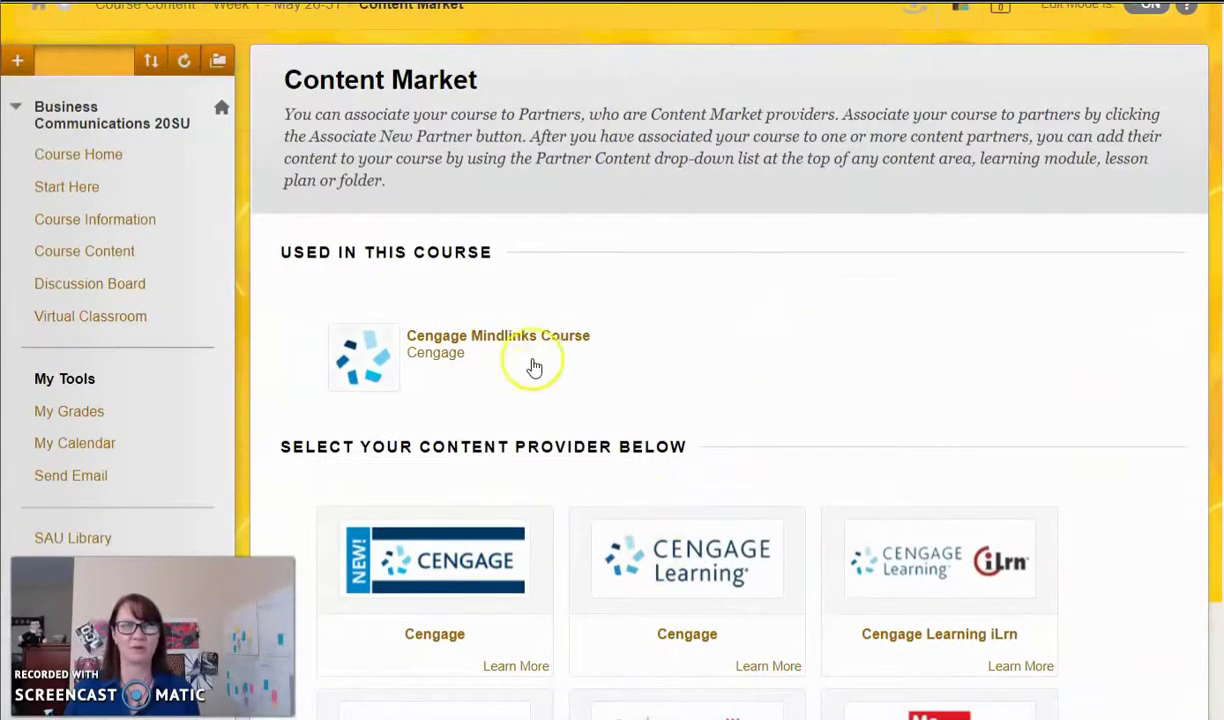
click(446, 355)
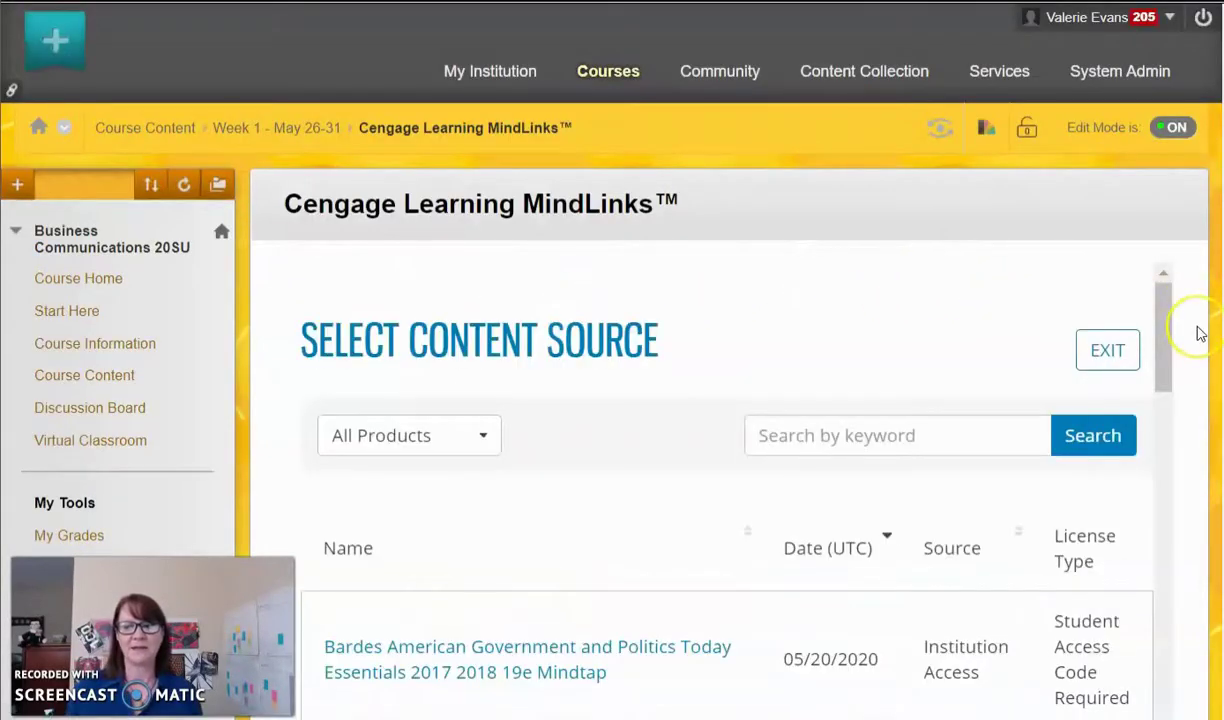
Find Guffey Business Communication Process and Product 9e Mindtap in the content source list and select it.
scroll(1193, 330, down, 3)
scroll(891, 391, down, 3)
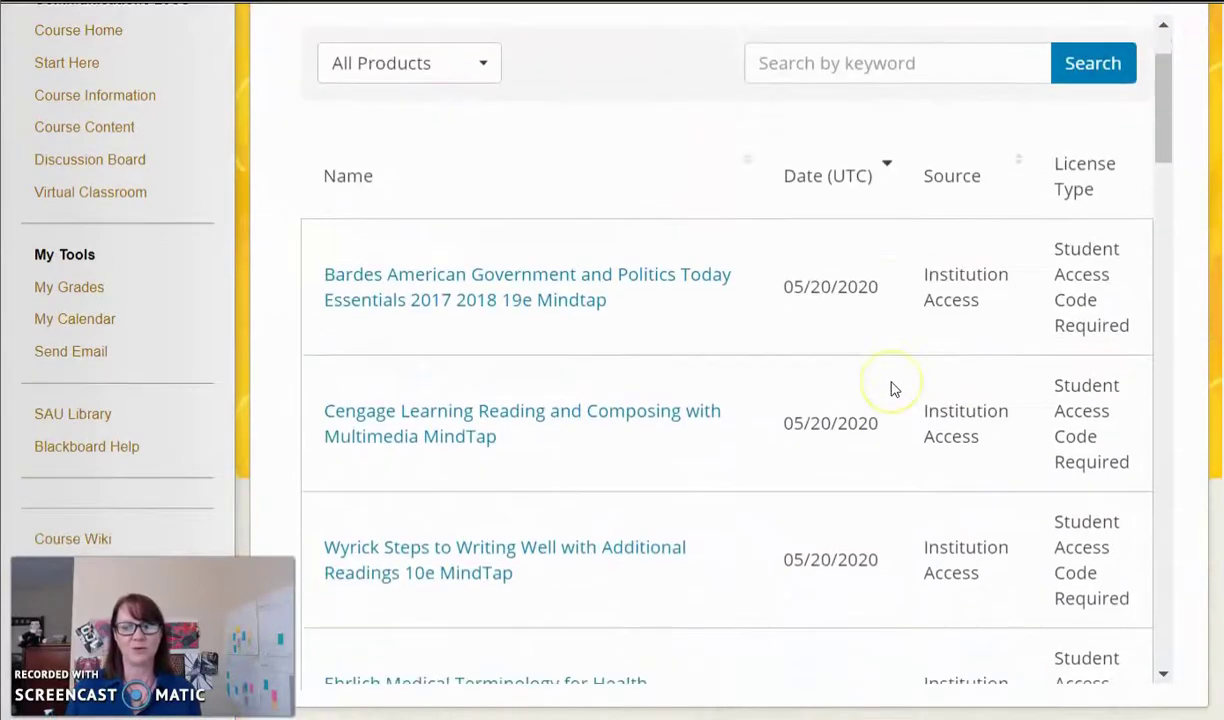
scroll(550, 170, down, 6)
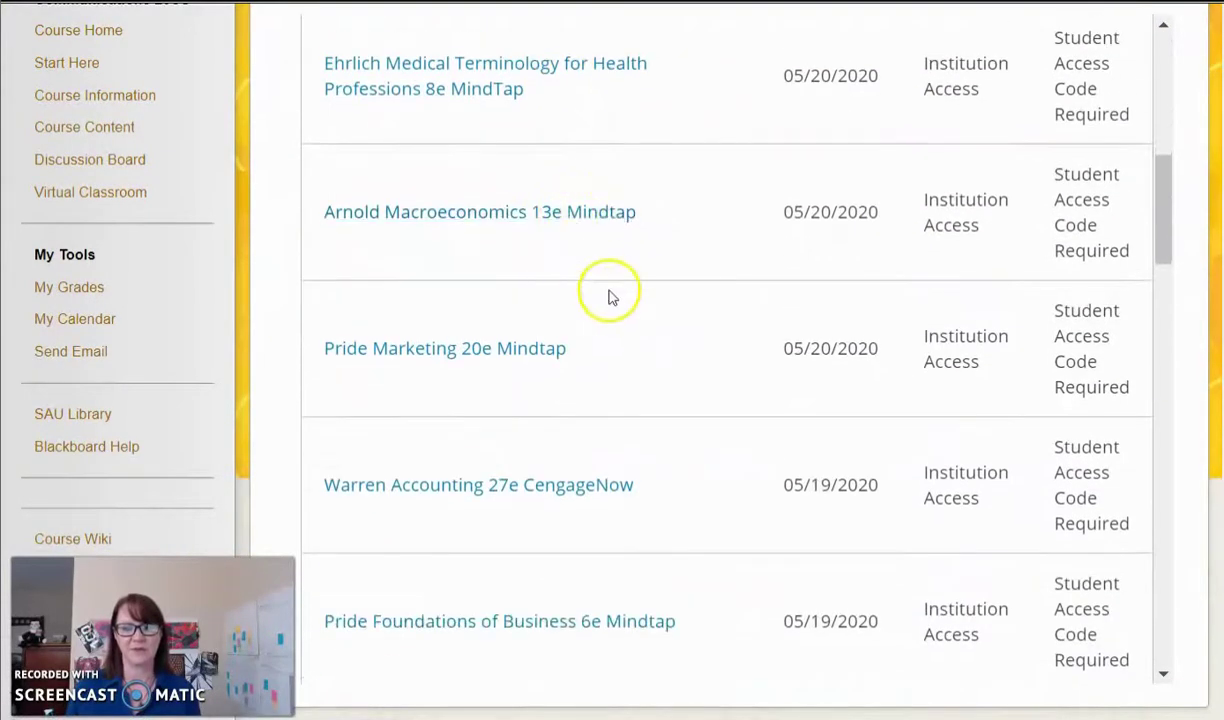
scroll(609, 297, down, 5)
scroll(609, 308, down, 6)
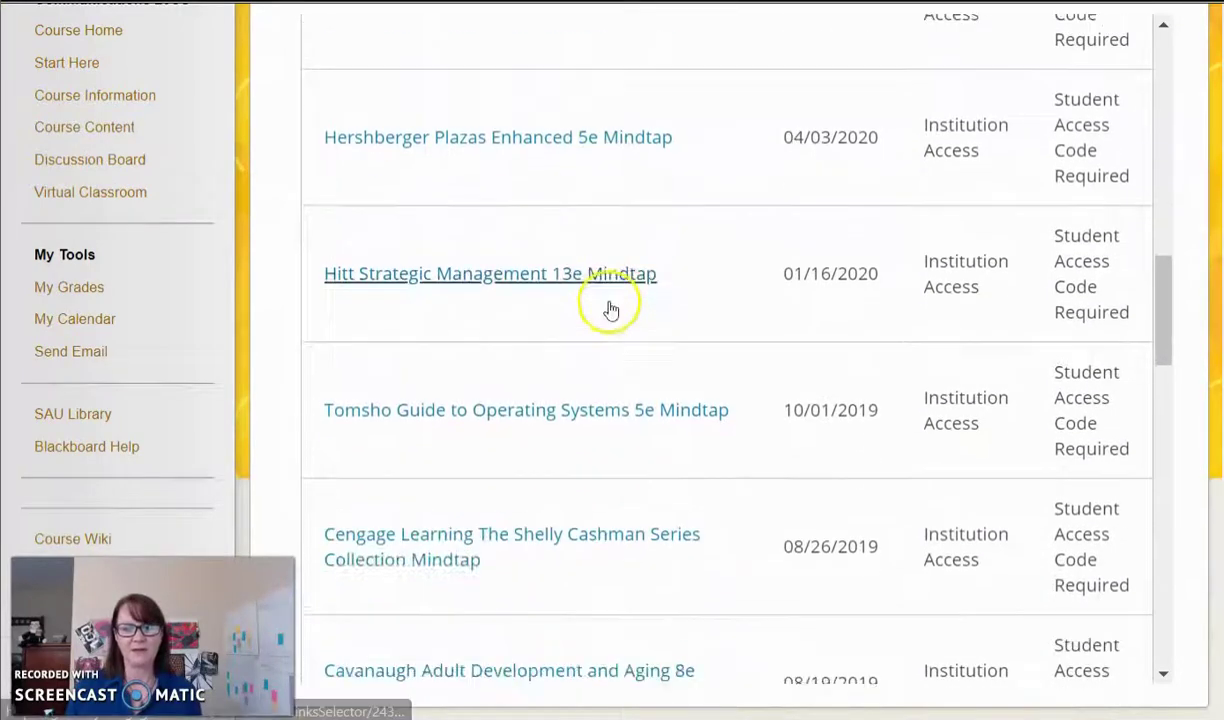
scroll(612, 313, down, 5)
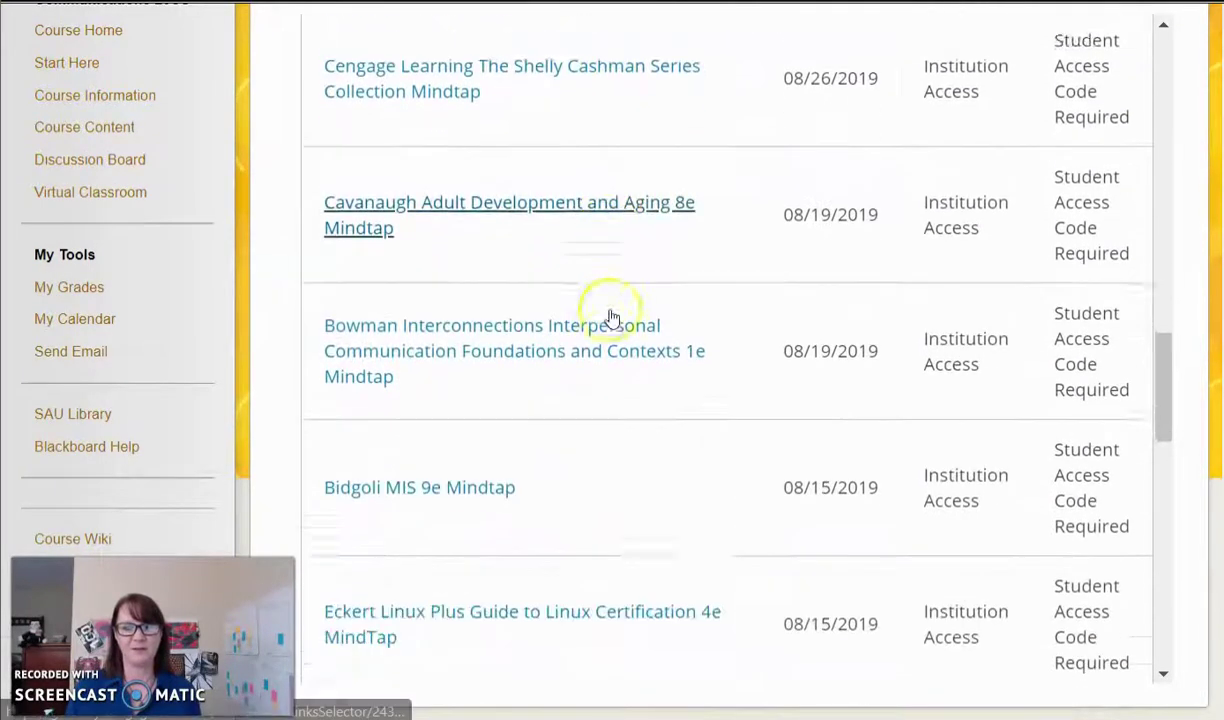
scroll(607, 323, down, 5)
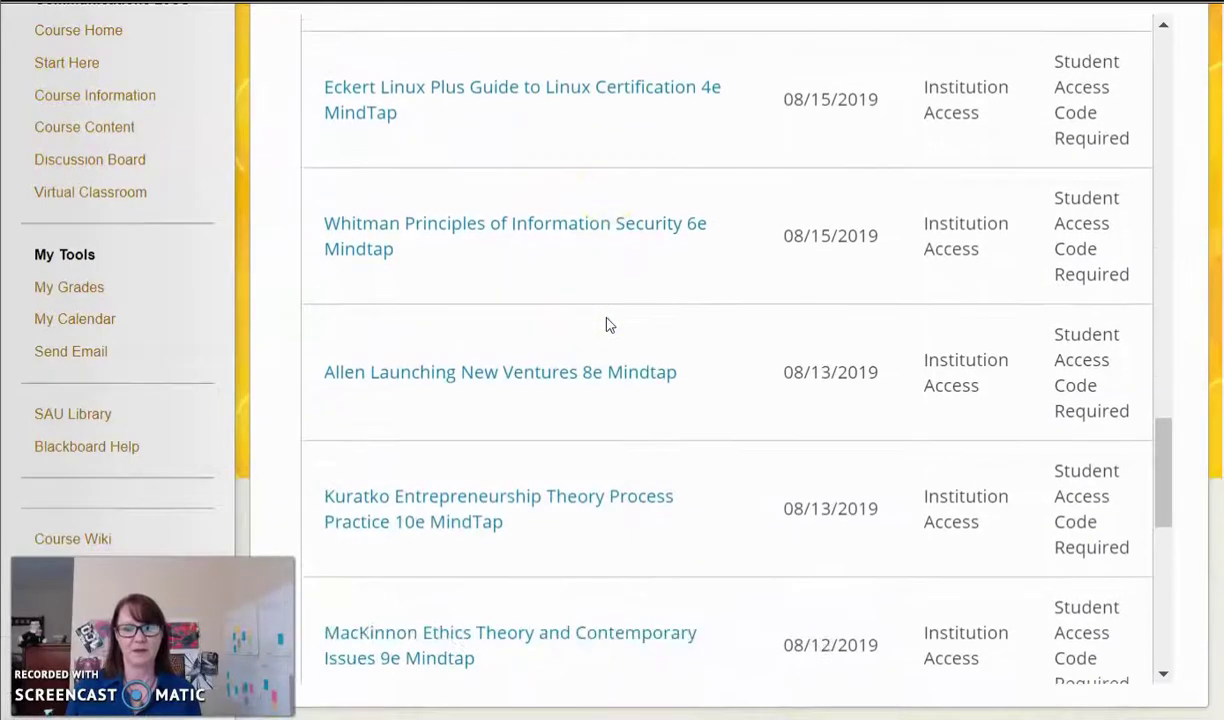
scroll(608, 328, down, 5)
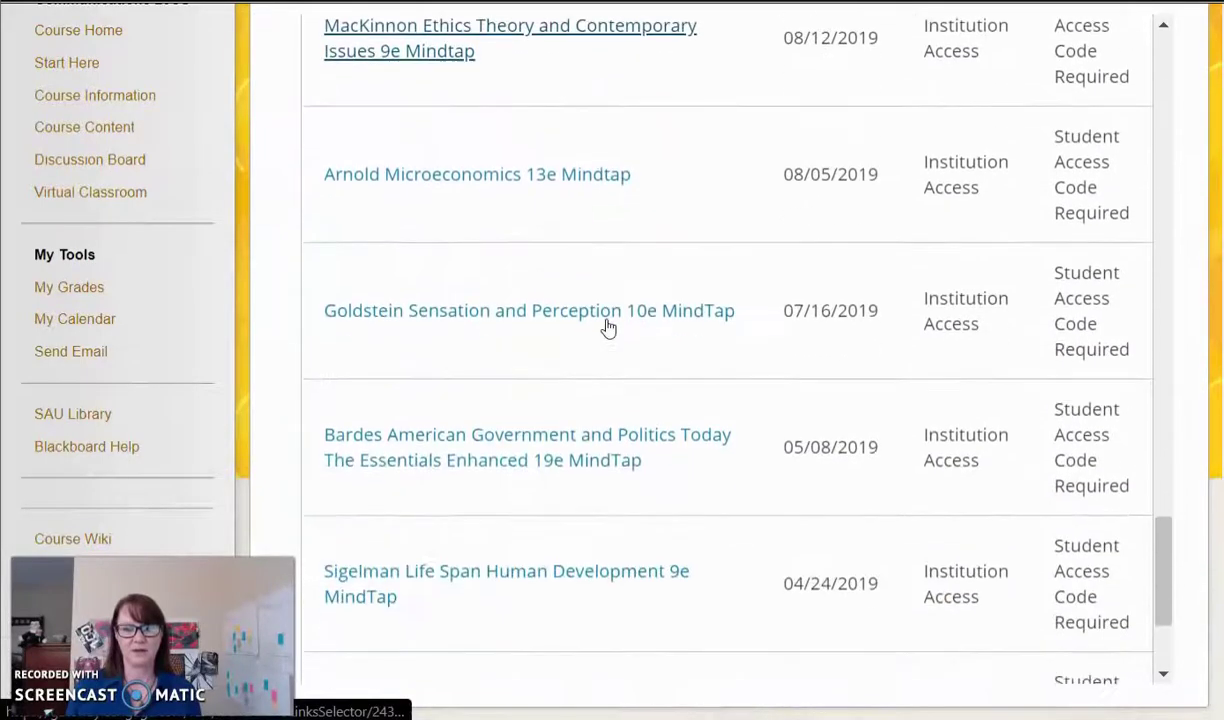
click(603, 330)
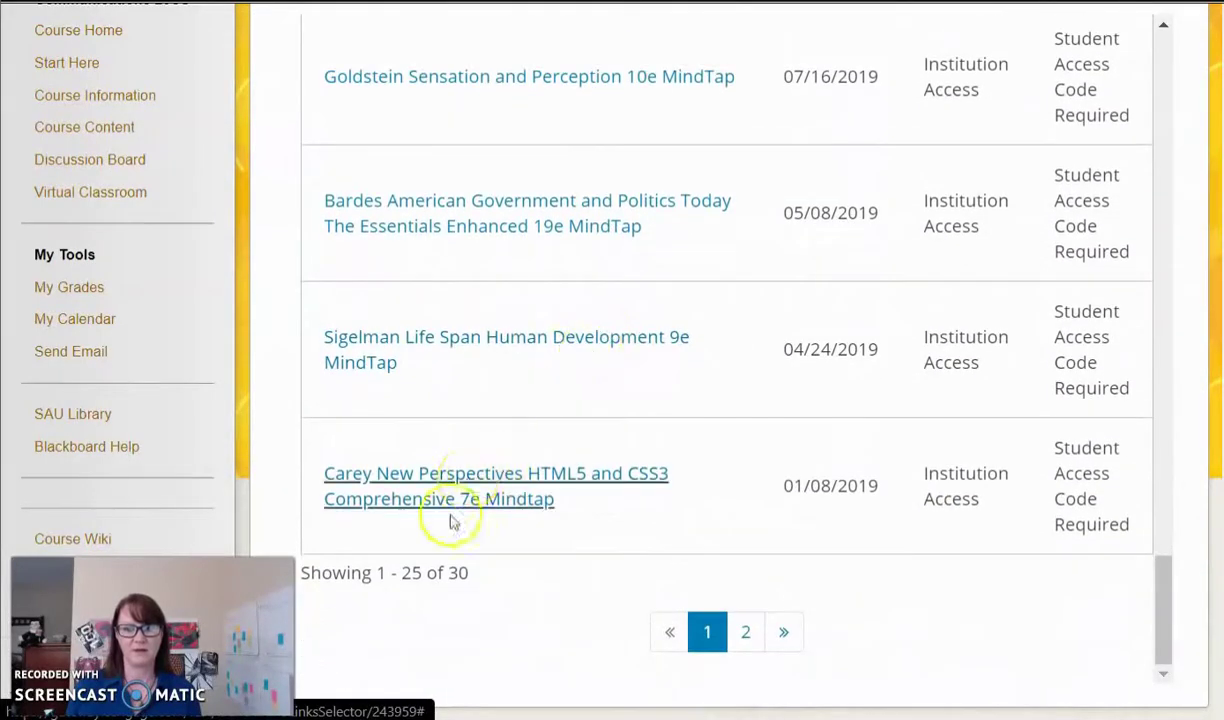
click(756, 641)
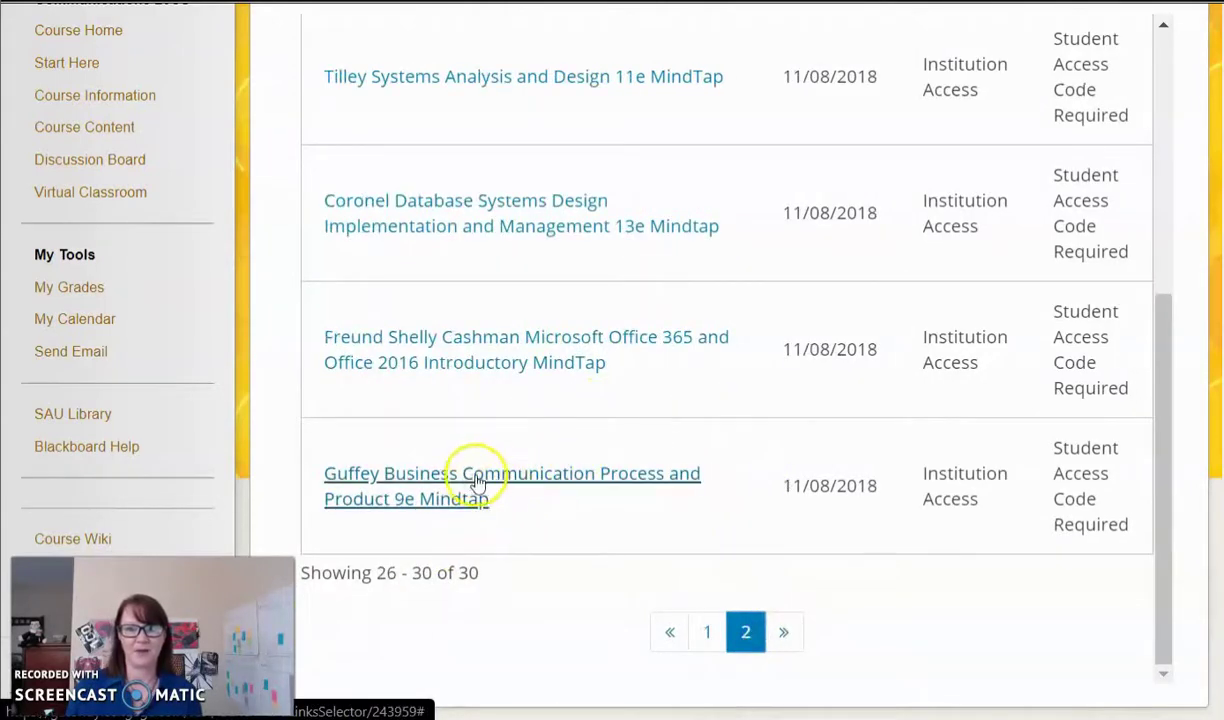
click(421, 486)
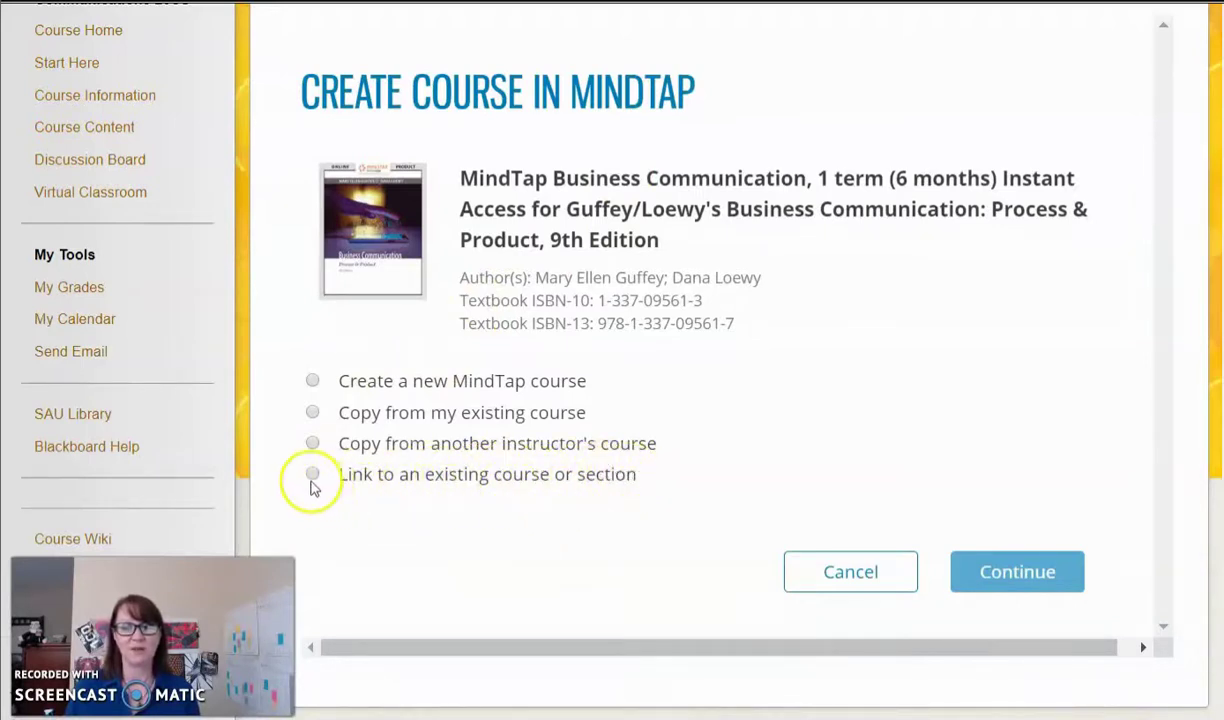
Choose to link to an existing course or section, select BUS223_20SU, and continue.
click(312, 478)
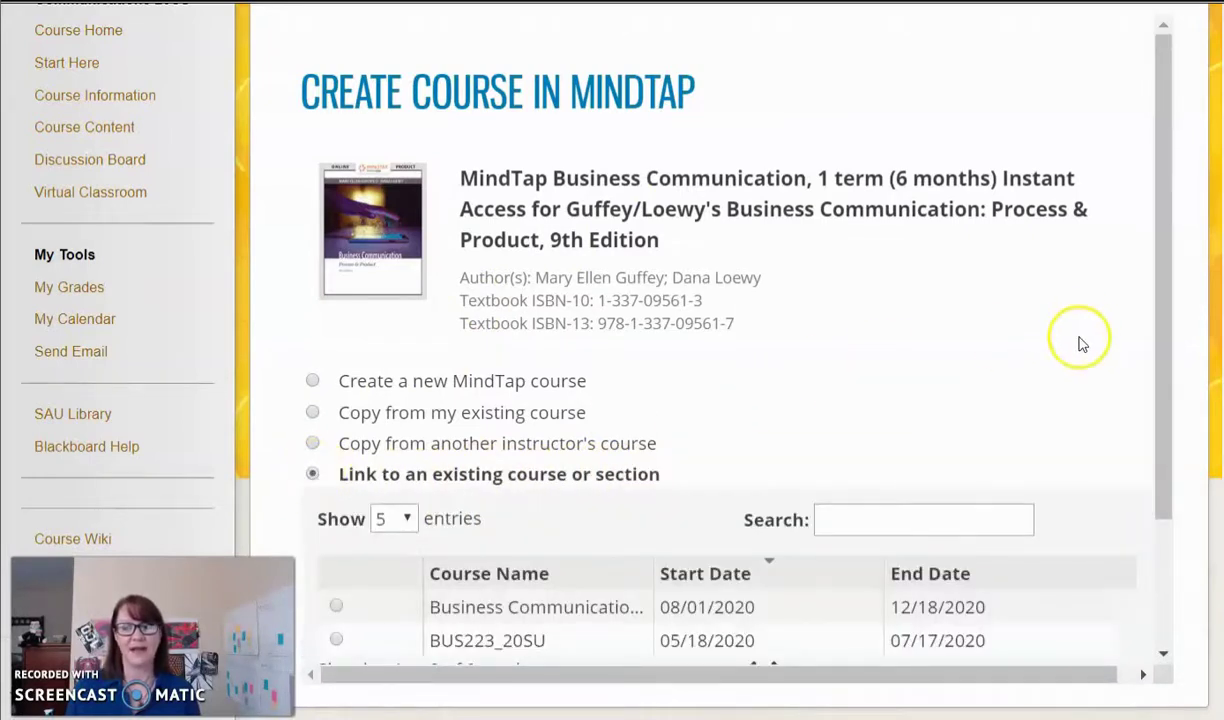
scroll(1080, 343, down, 2)
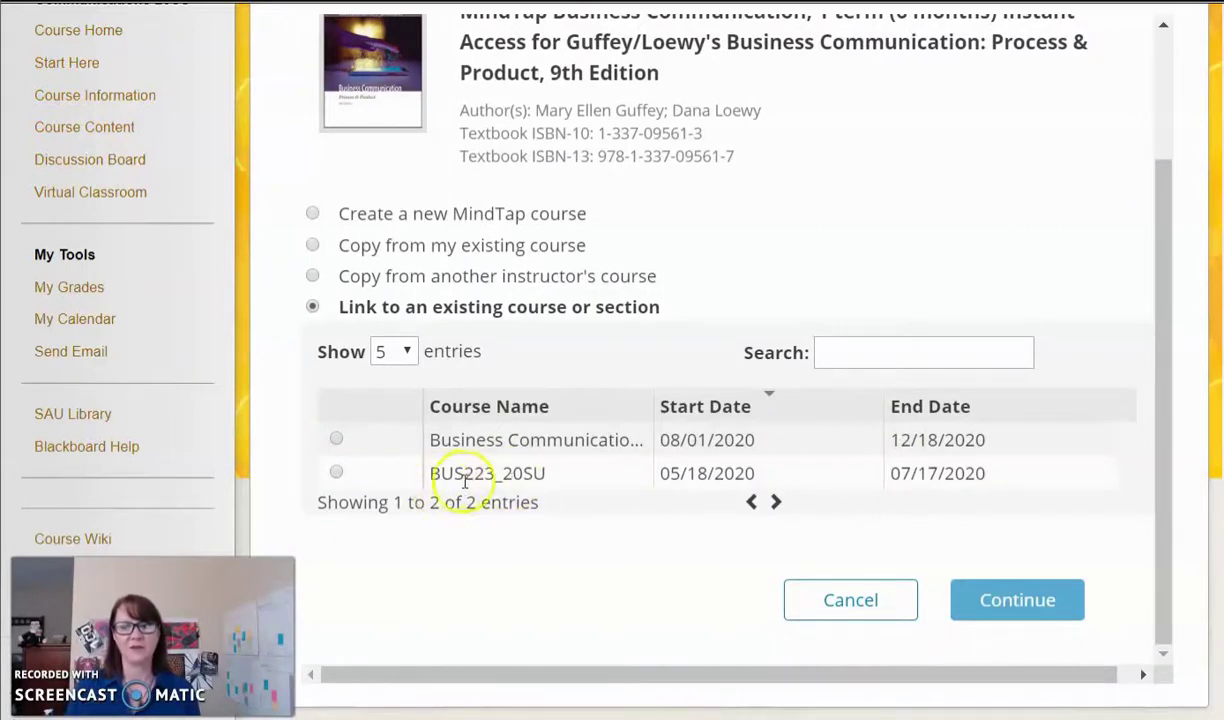
click(336, 472)
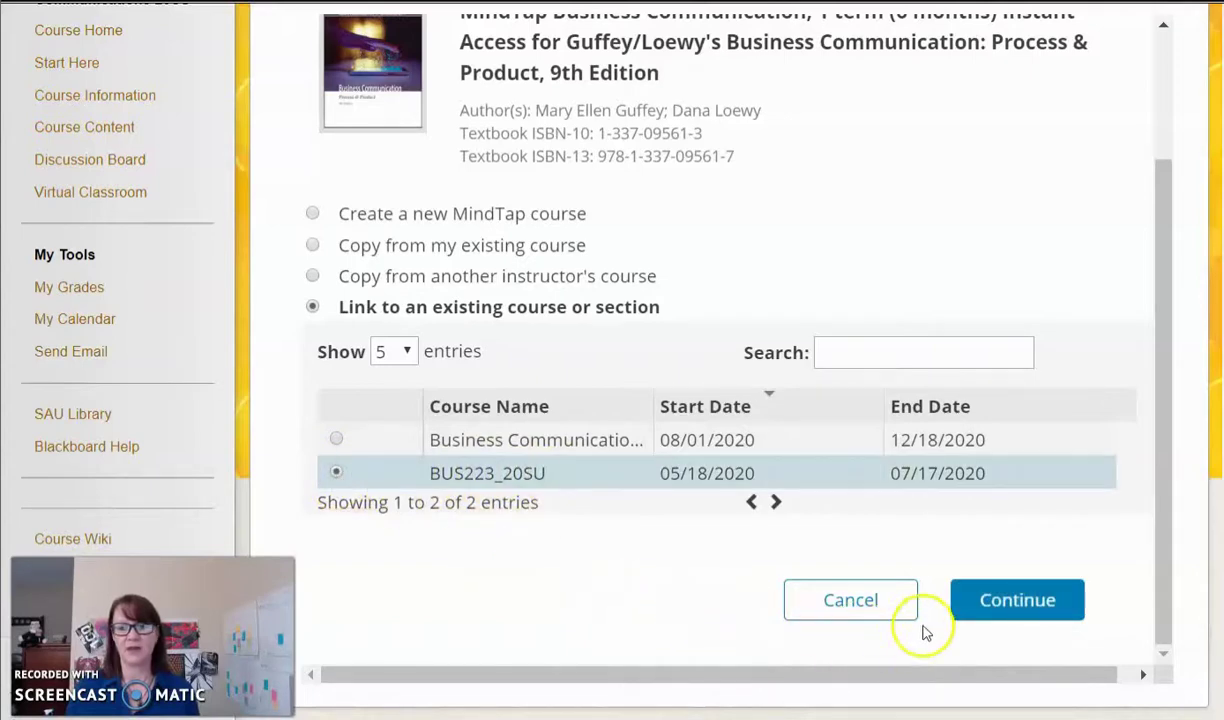
click(990, 596)
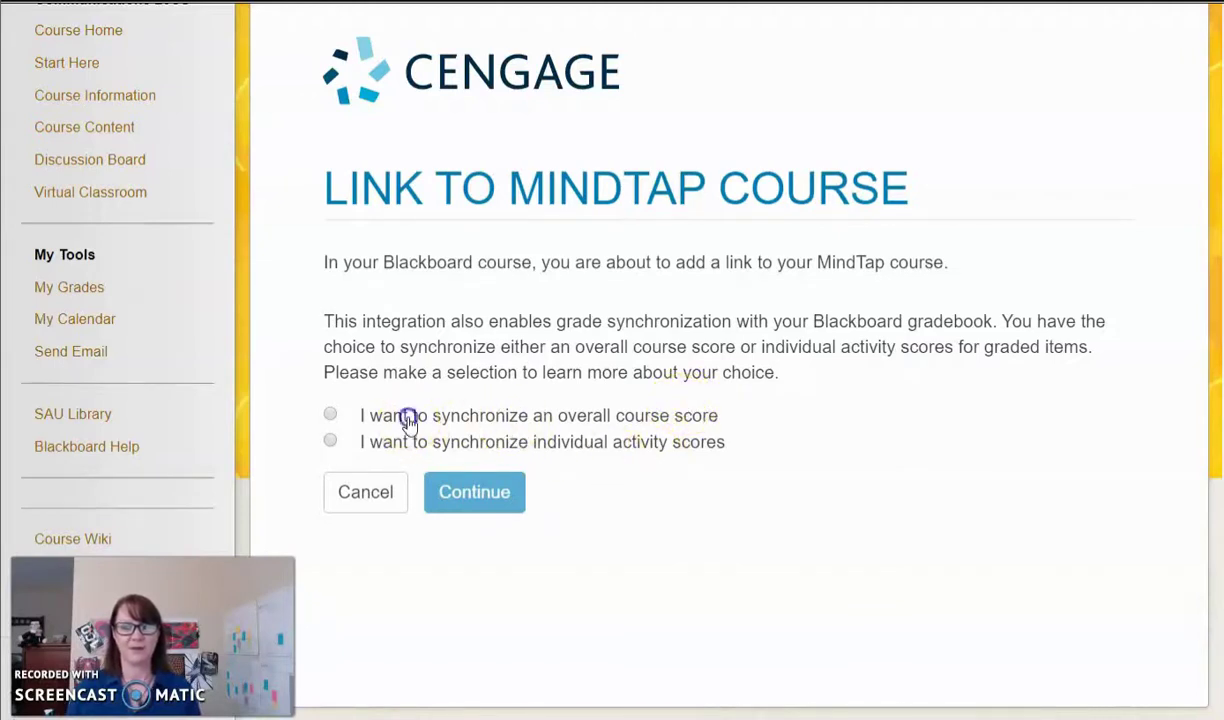
Set the grade synchronization to individual activity scores and continue through the completed link import.
click(332, 415)
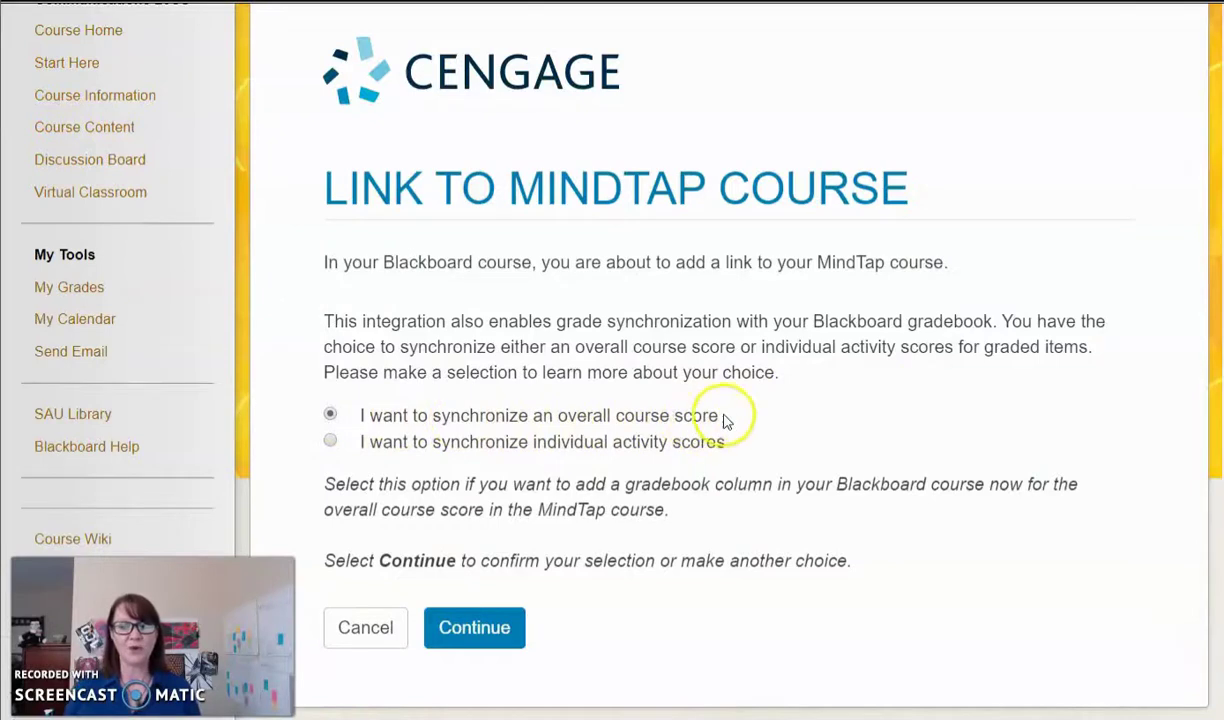
click(331, 441)
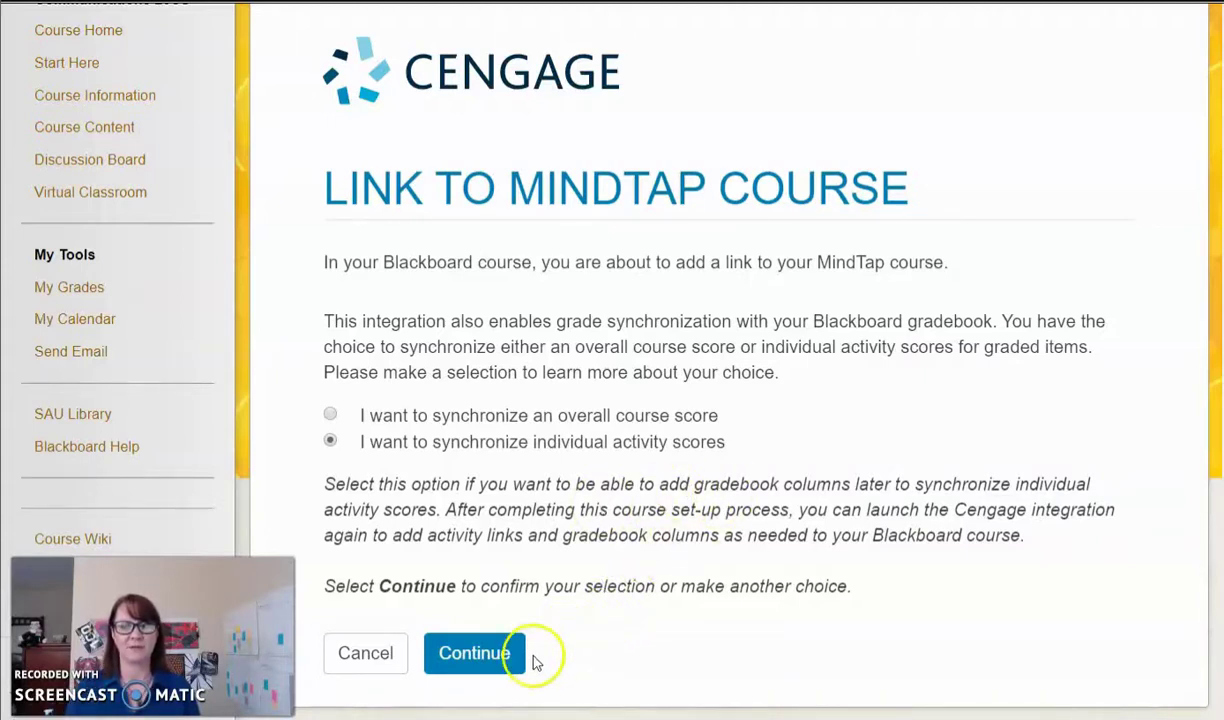
click(484, 662)
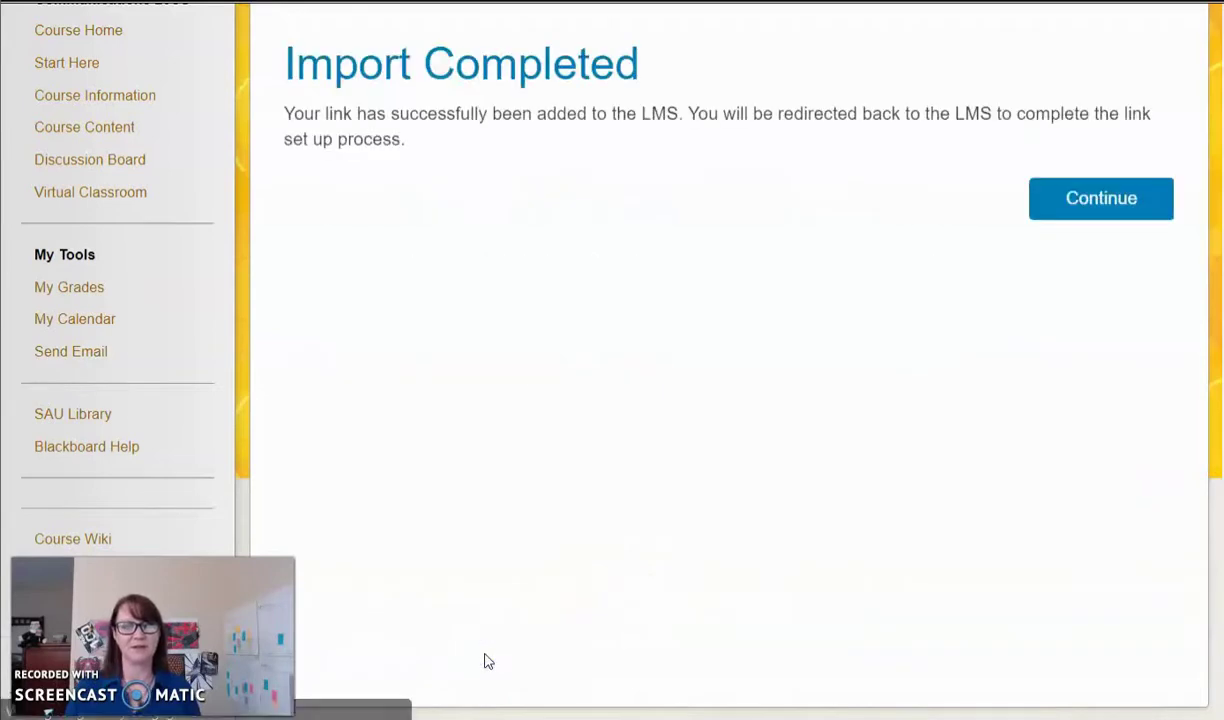
click(1112, 200)
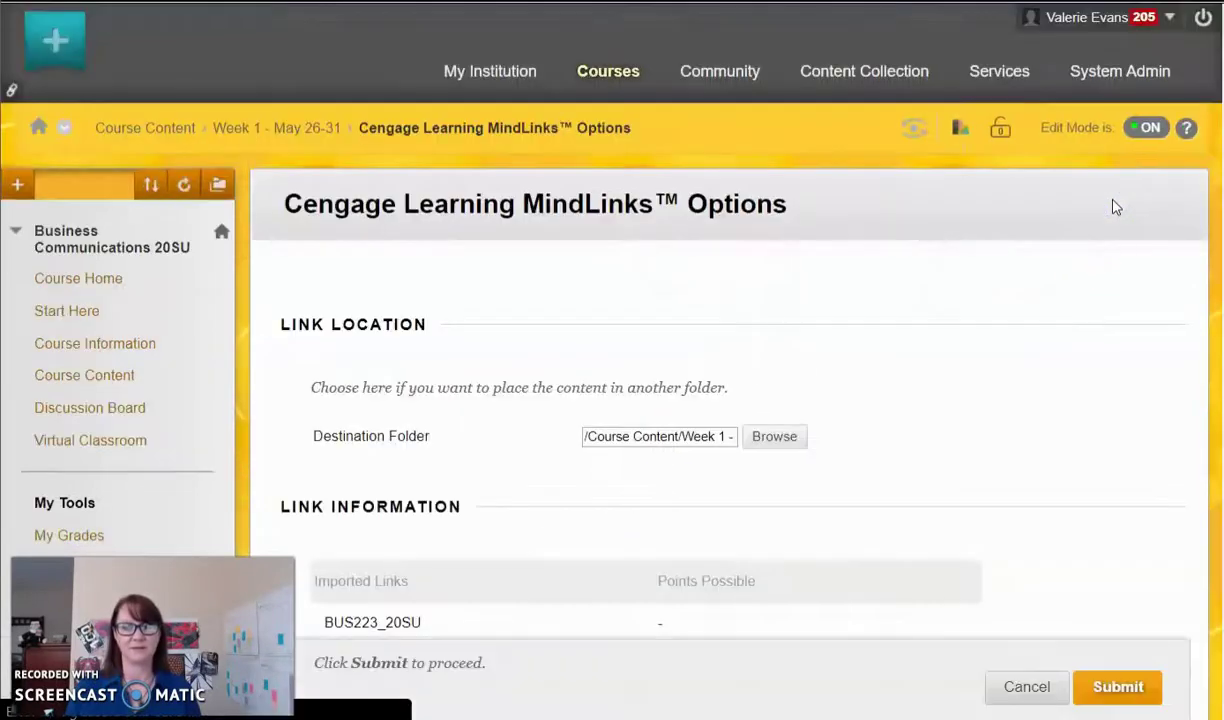
Submit the BUS223_20SU link with the Week 1 folder as its destination and check its placement among the folder's items.
scroll(1137, 333, down, 5)
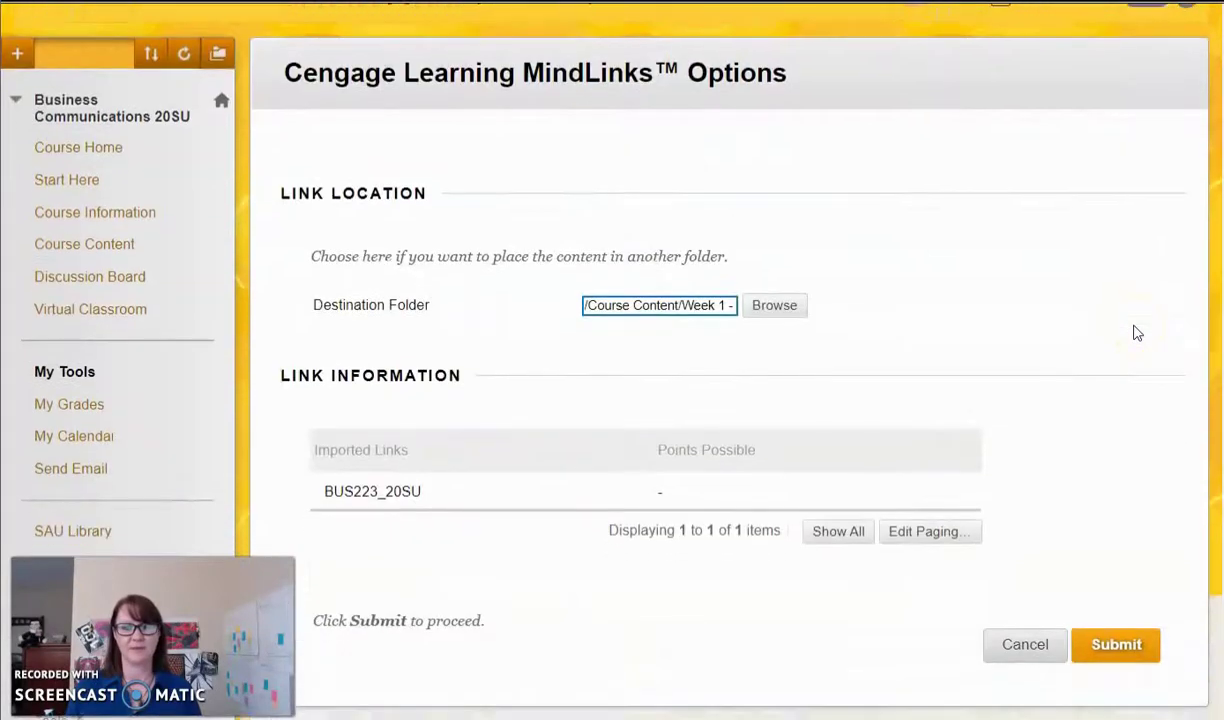
scroll(1137, 333, up, 3)
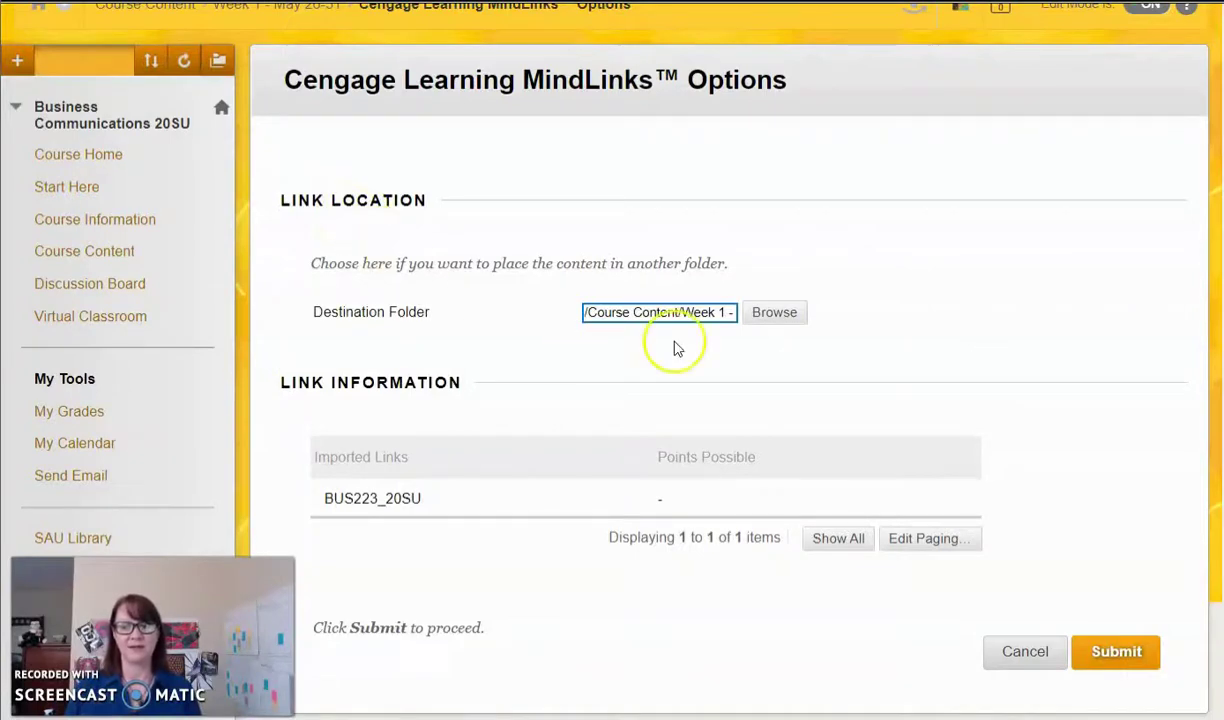
click(1117, 653)
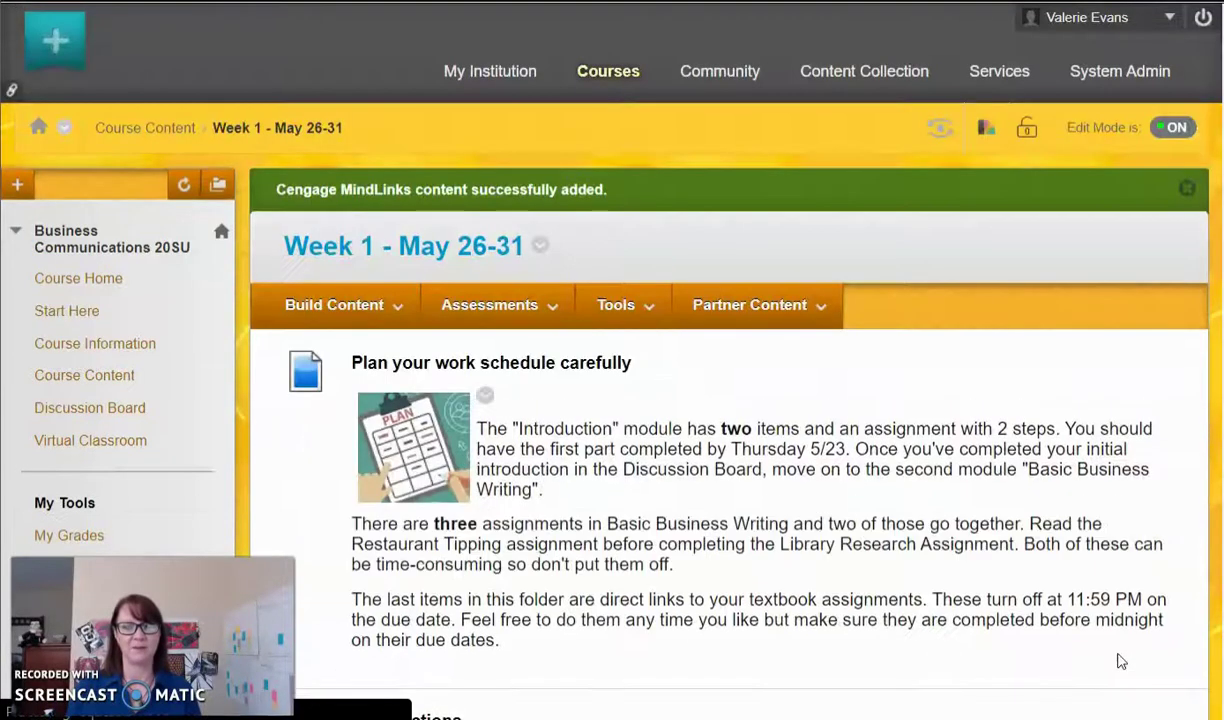
scroll(1060, 440, down, 10)
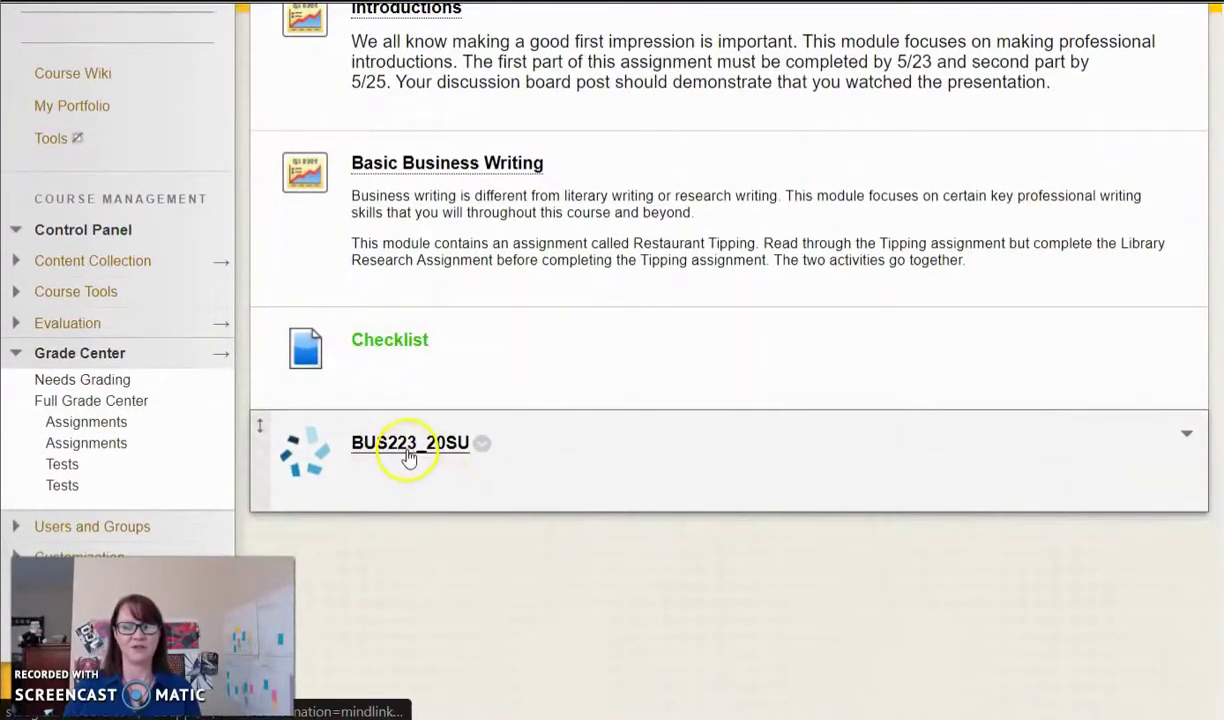
scroll(650, 495, up, 8)
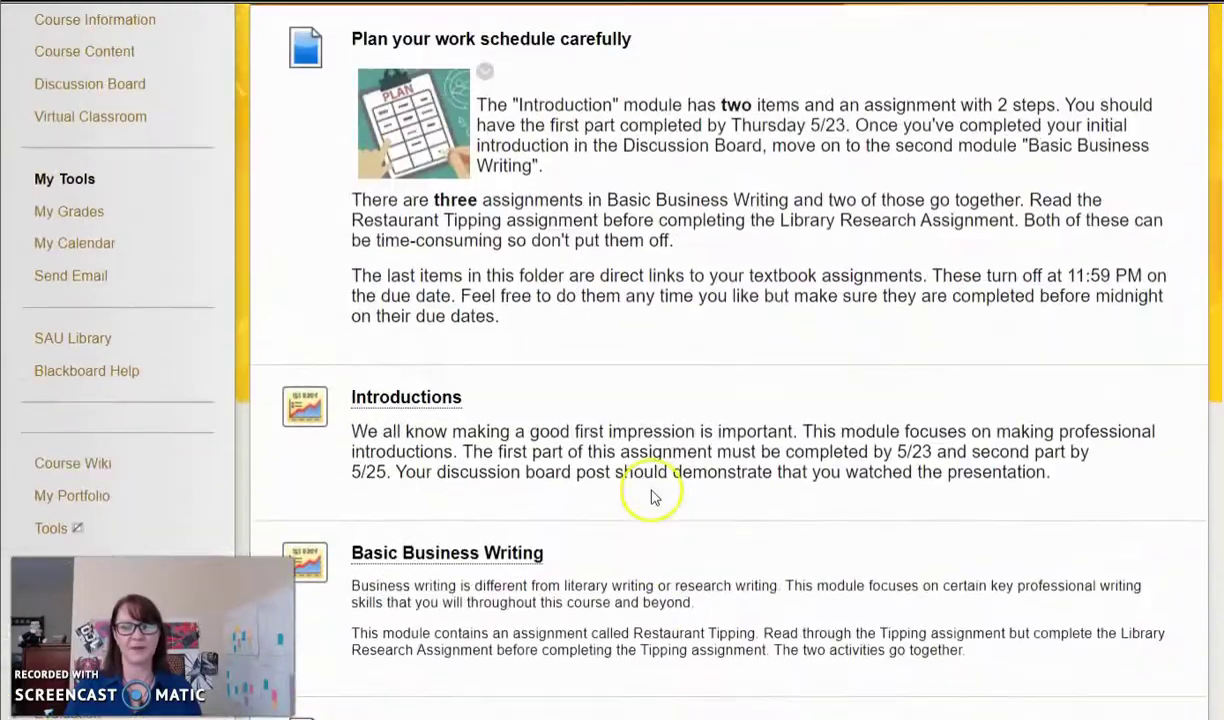
Open the Cengage Mindlinks Course content selection for the Week 1 folder from the partner Content Market.
scroll(652, 497, up, 1)
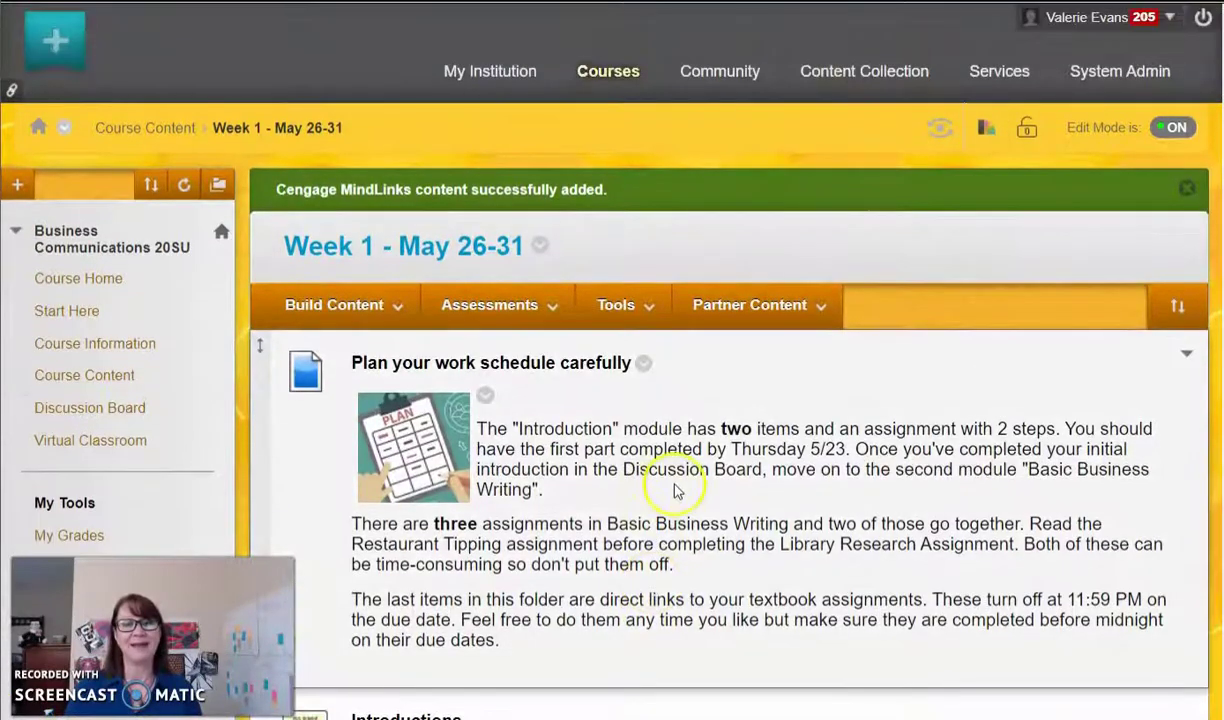
click(812, 318)
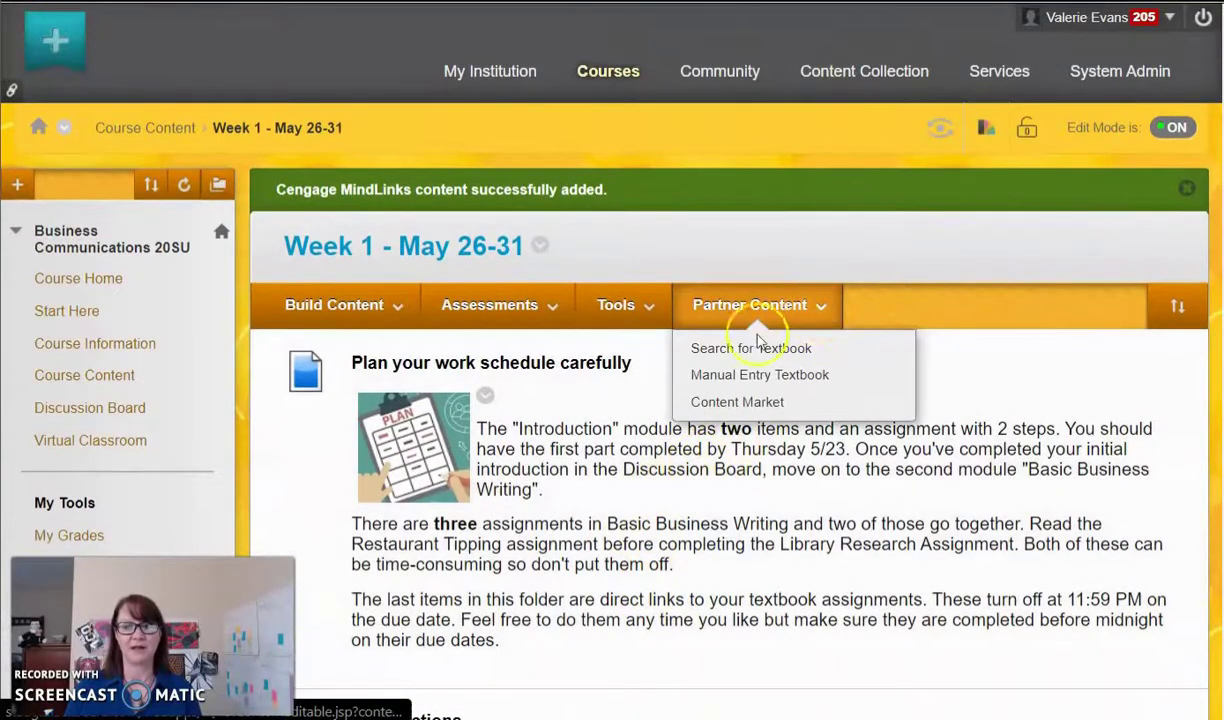
click(737, 403)
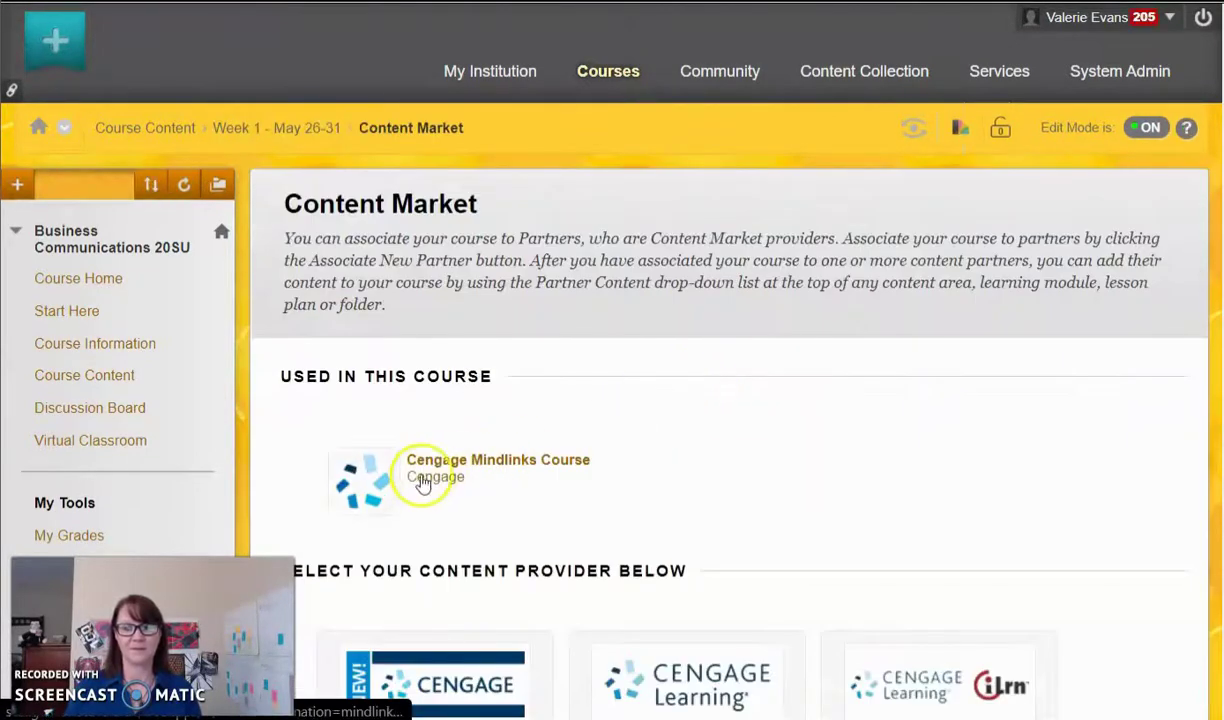
click(417, 476)
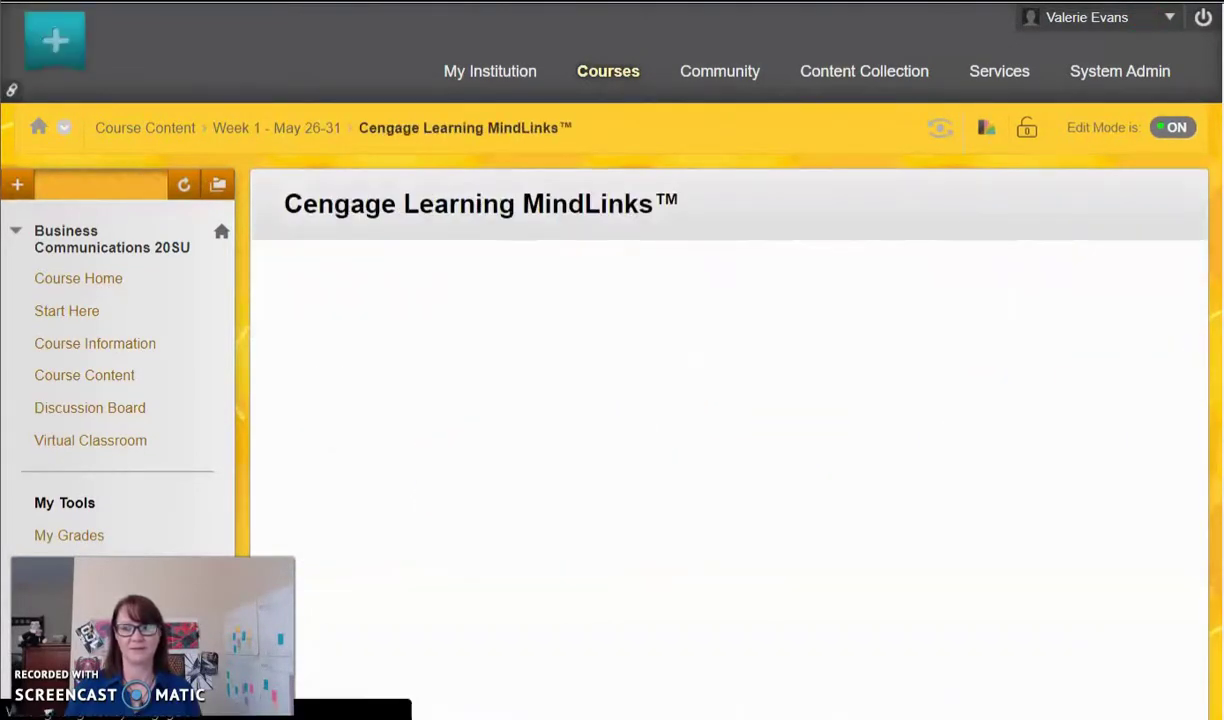
Mark Chapter 2 Assignment, Chapter 3 Assignment and Chapter 3 Video Activity: Learning About Other Countries for adding to the course and gradebook.
scroll(1210, 307, down, 3)
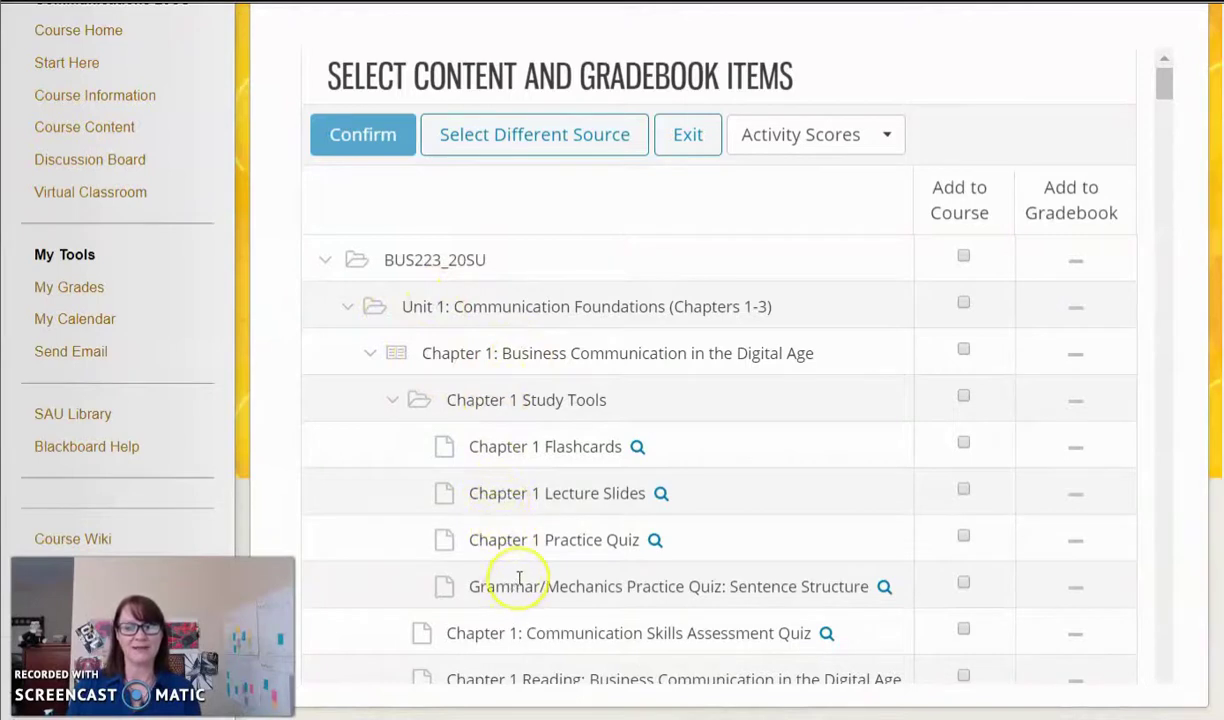
scroll(519, 578, down, 1)
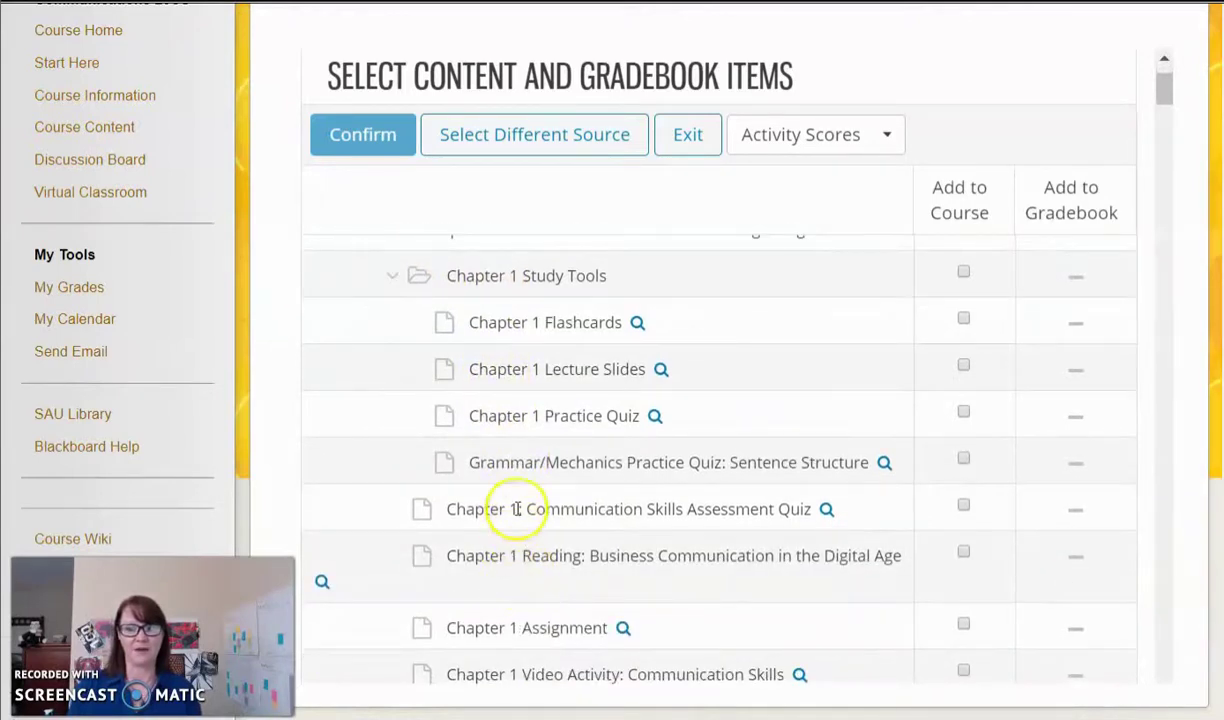
scroll(527, 502, down, 1)
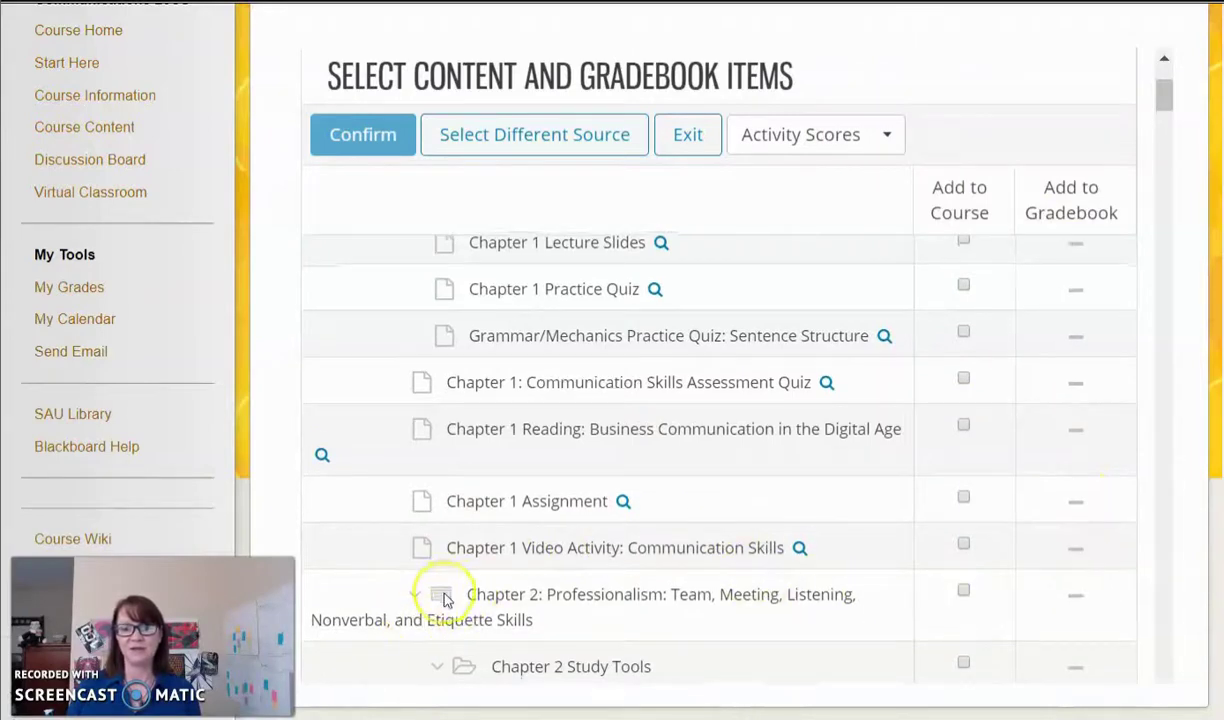
scroll(445, 598, down, 4)
scroll(445, 598, down, 3)
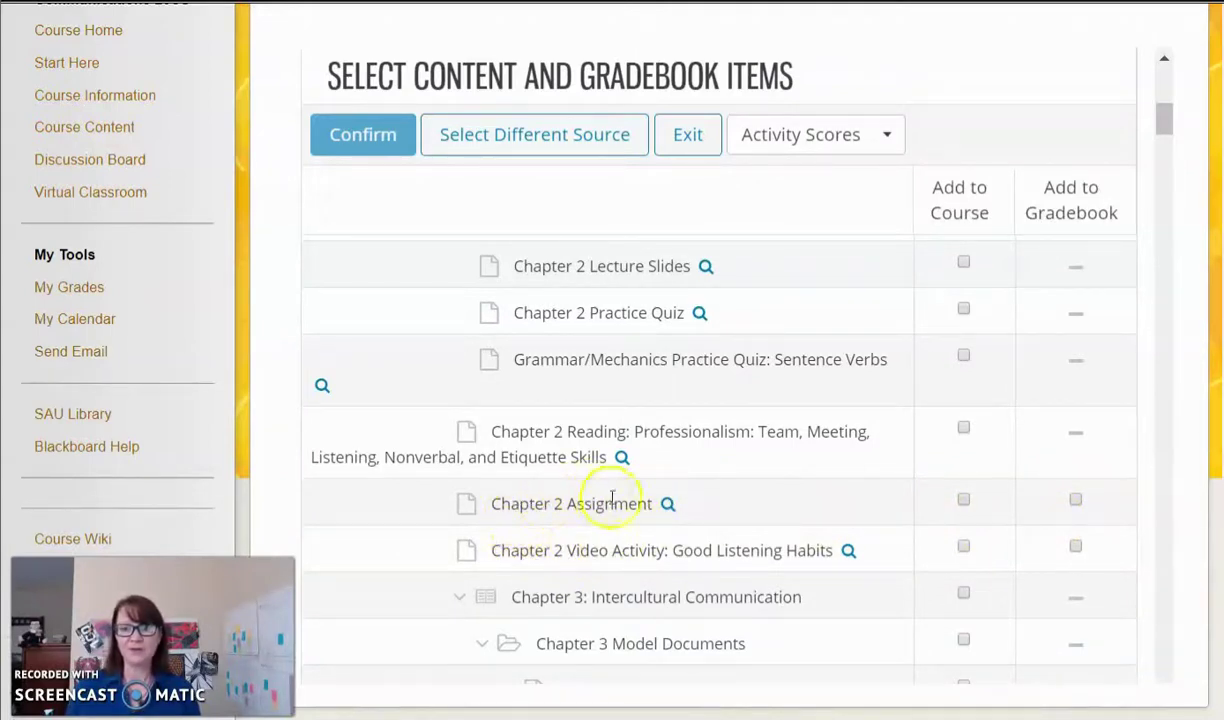
click(963, 501)
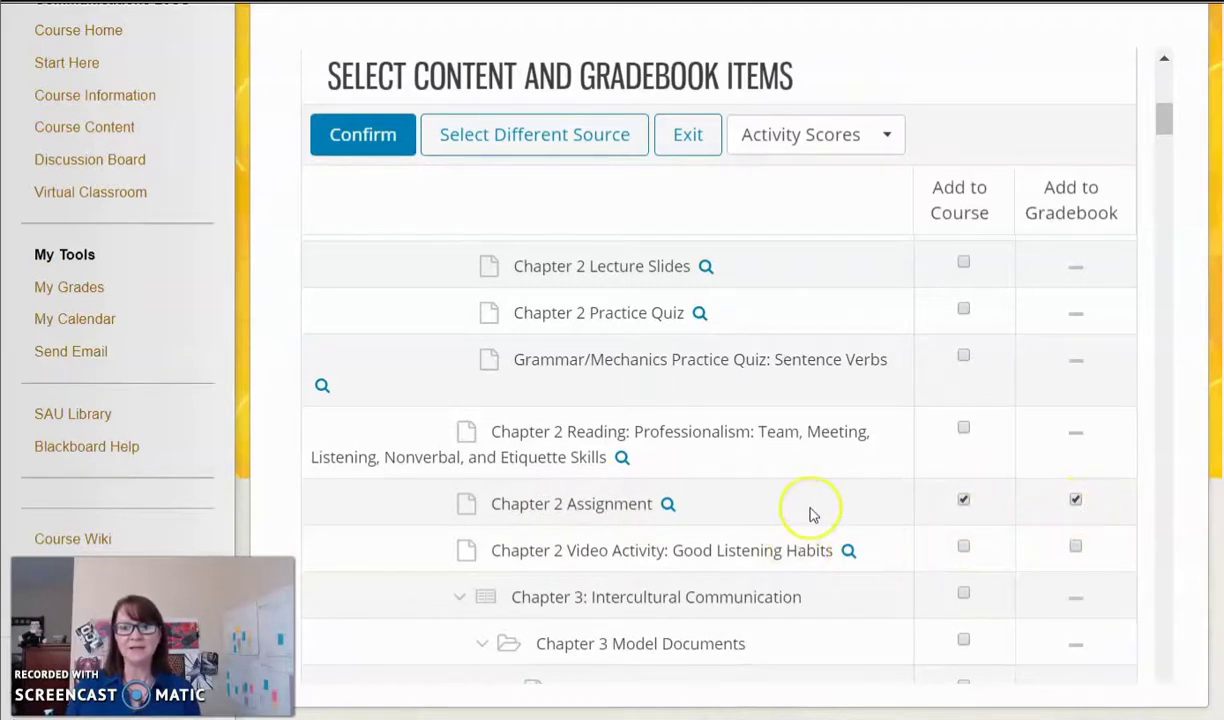
scroll(812, 514, down, 3)
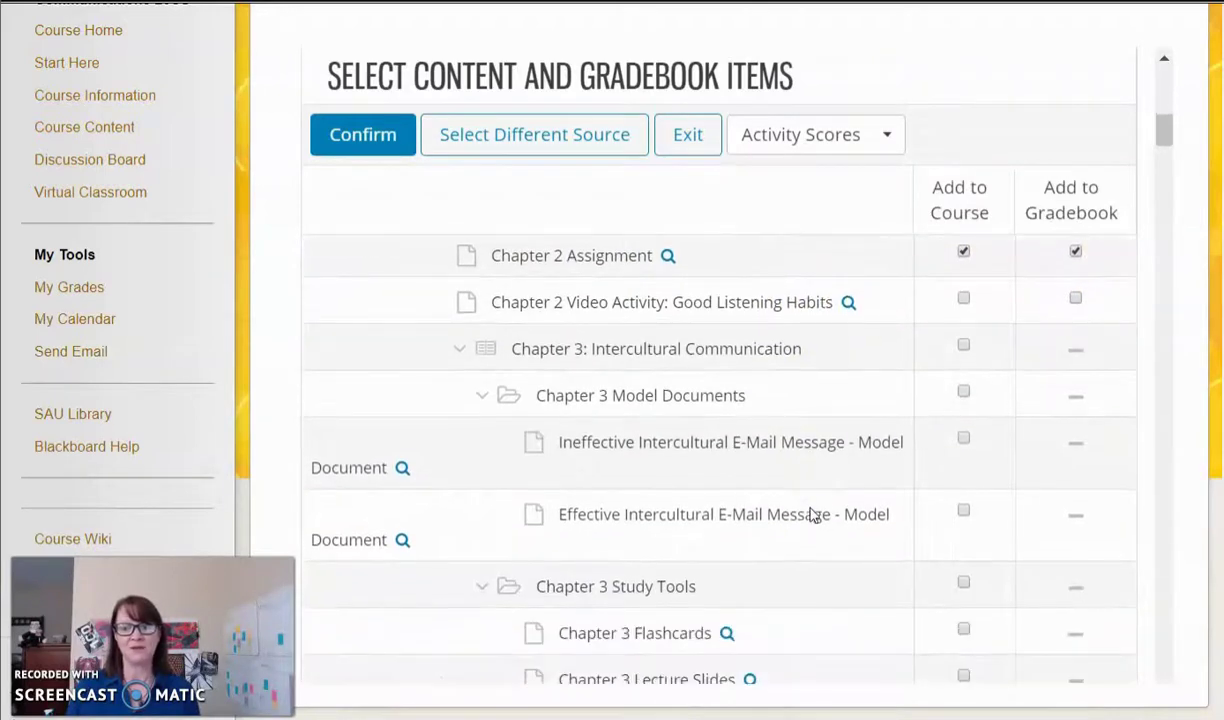
scroll(812, 514, up, 1)
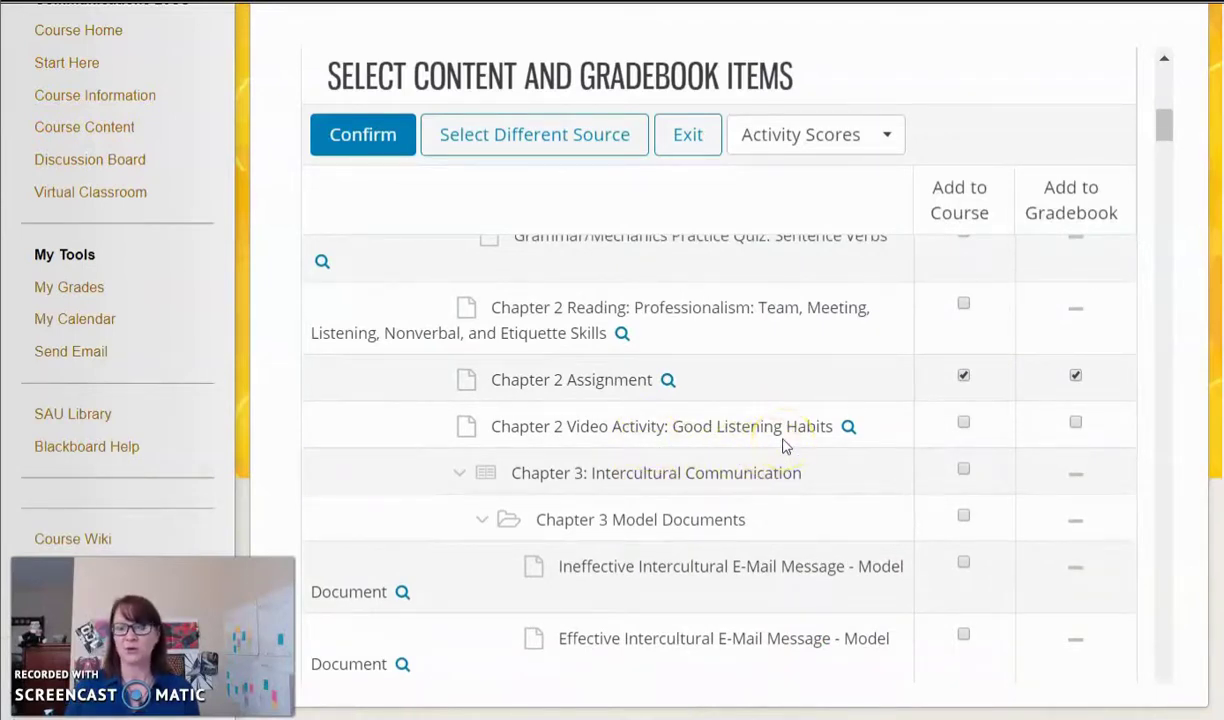
scroll(785, 446, down, 5)
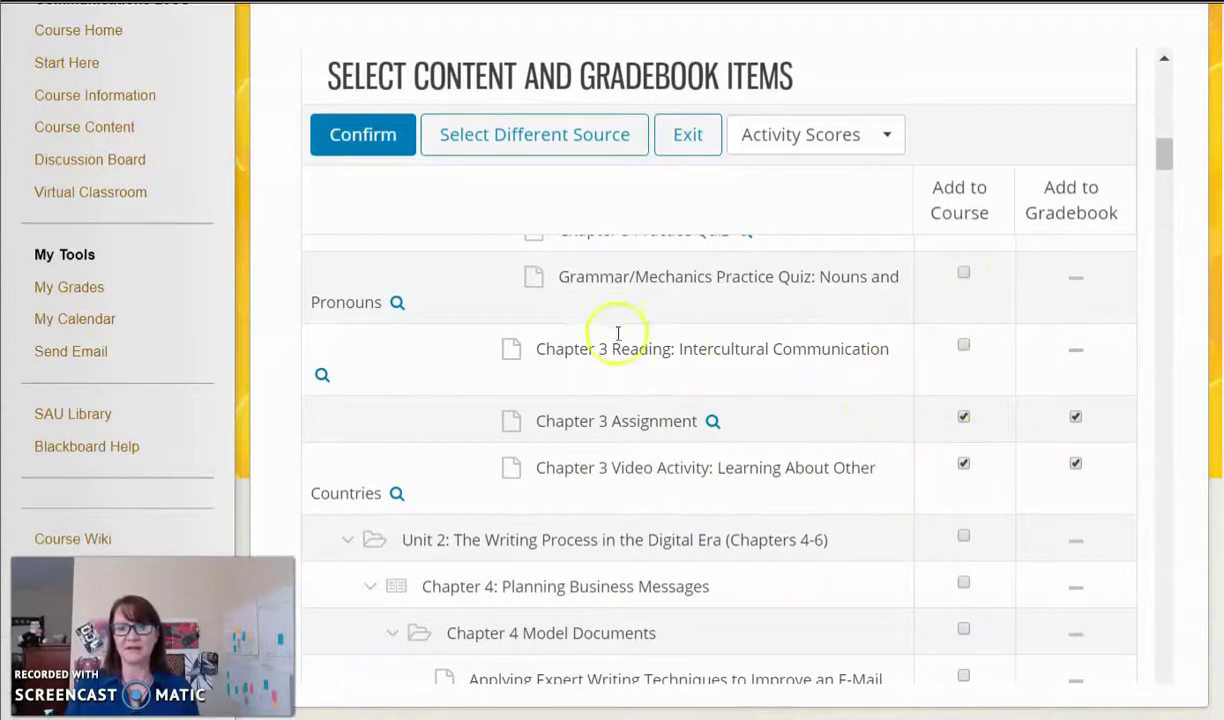
Confirm and save the three selected activities, and submit their links with the Week 1 folder as destination.
click(366, 140)
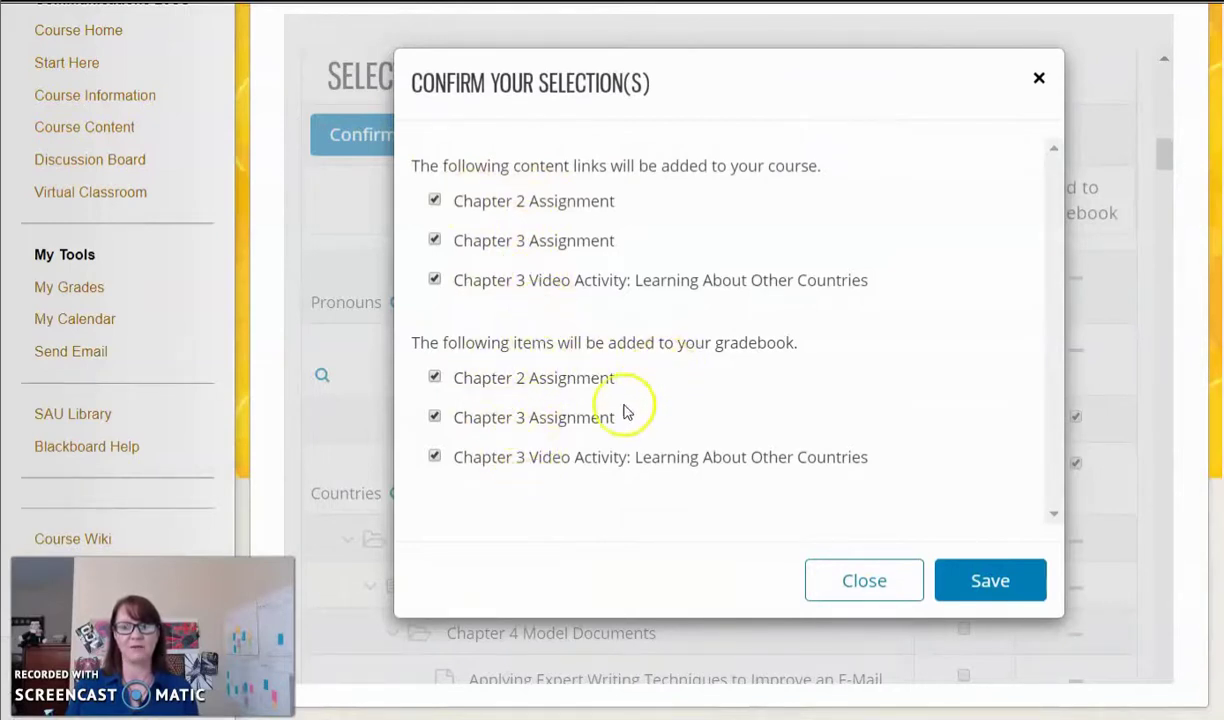
click(434, 457)
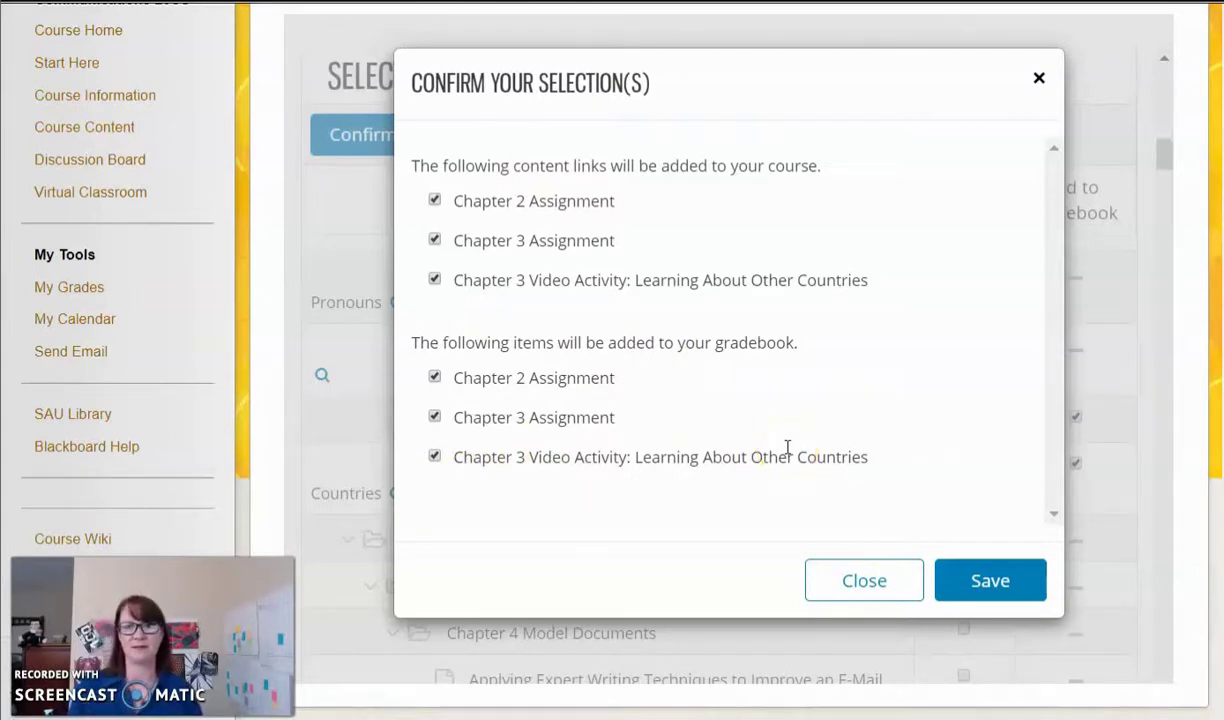
click(968, 578)
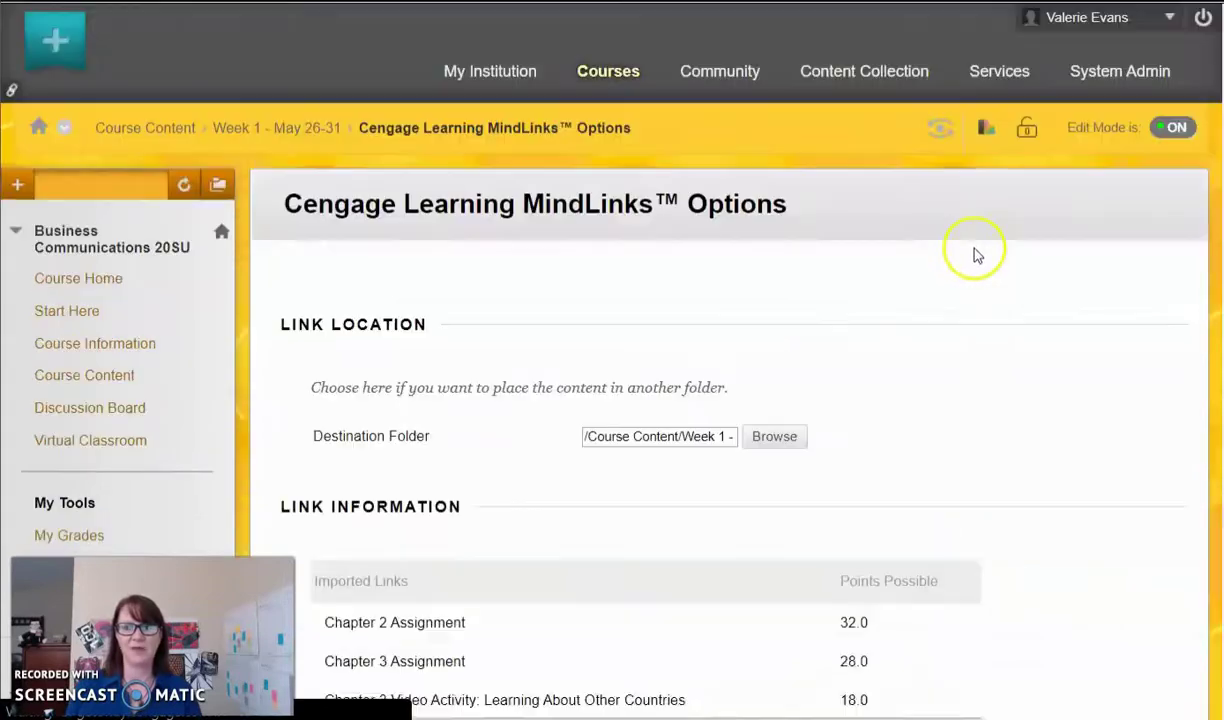
scroll(1069, 309, down, 3)
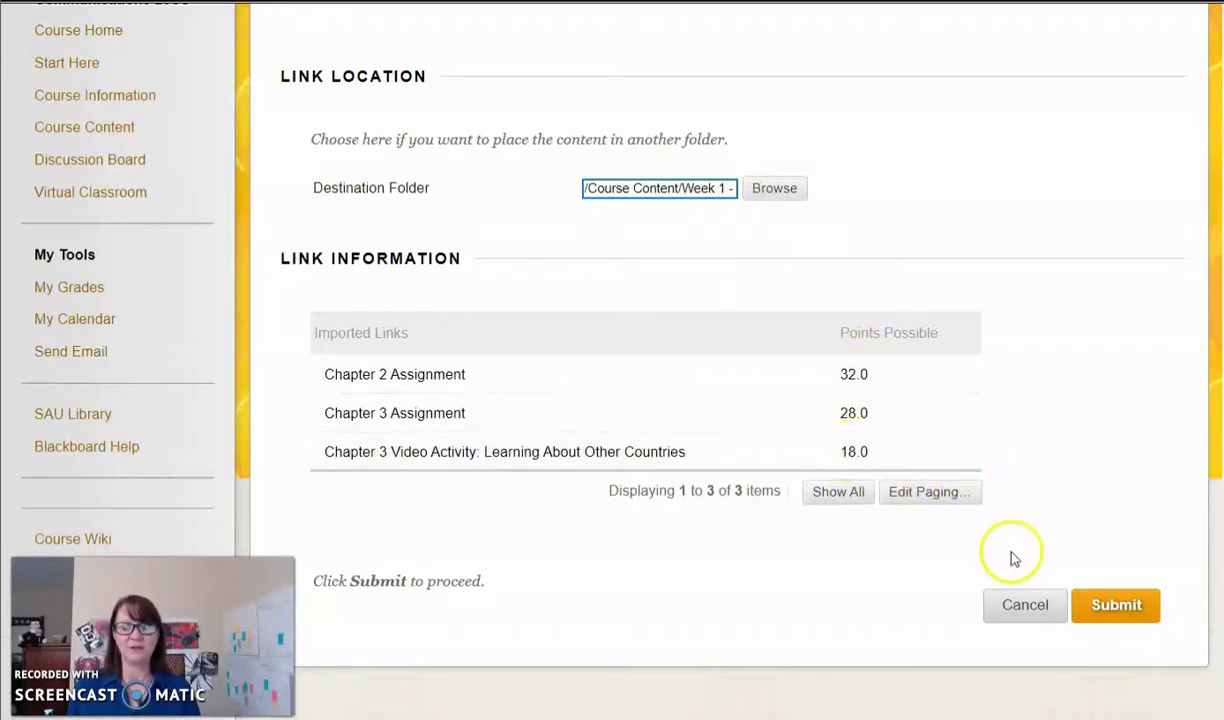
click(1117, 608)
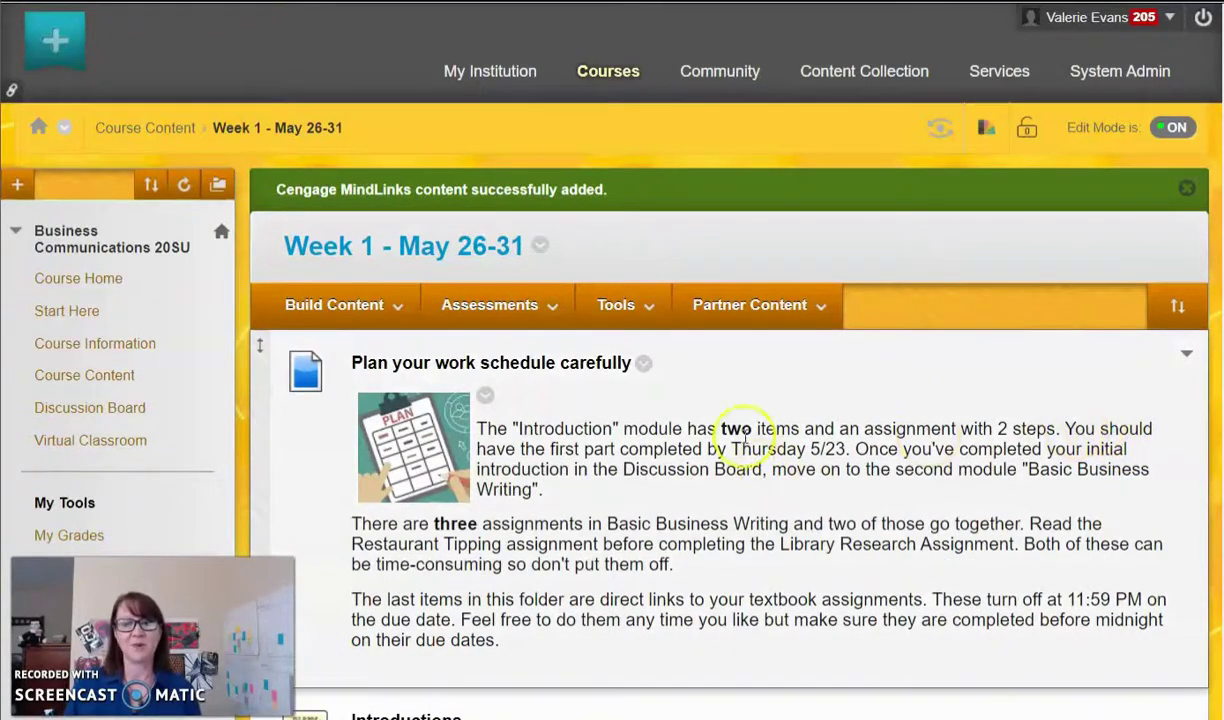
click(263, 313)
click(616, 305)
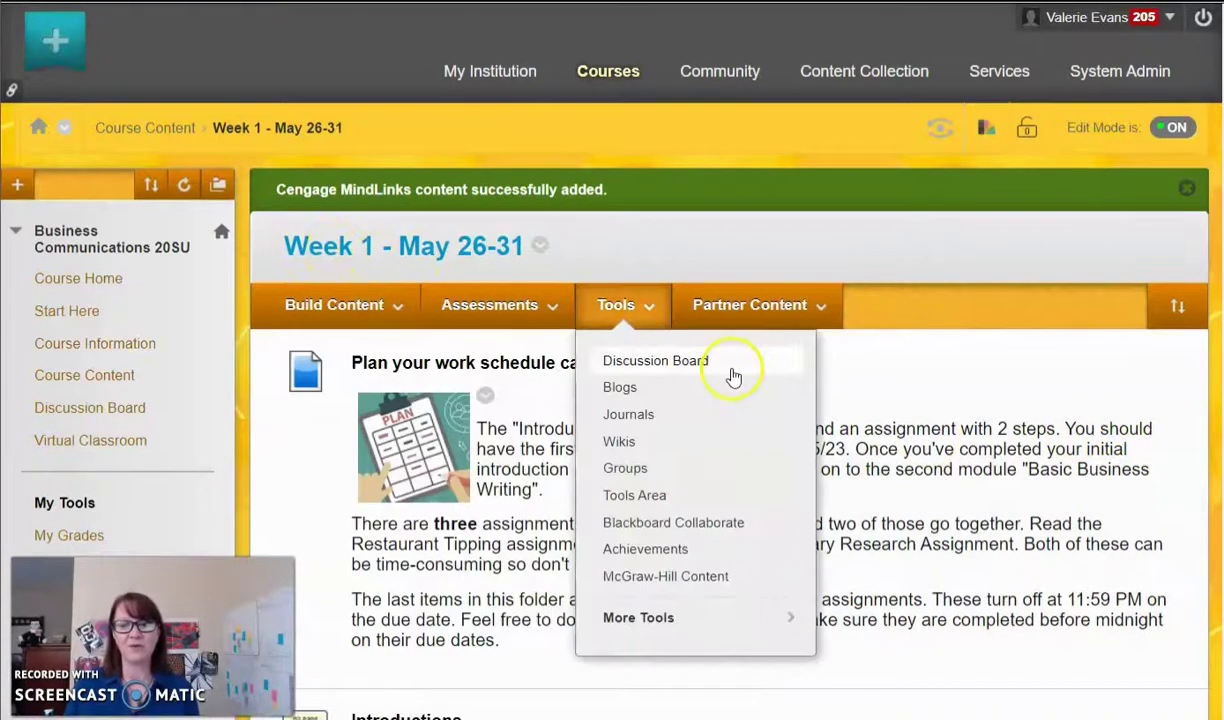
Rename the Chapter 2 Assignment item in the Week 1 folder as "Chapter 2 Assignment Due 5-31" and submit the change.
scroll(984, 477, down, 1)
scroll(984, 477, down, 3)
scroll(985, 483, down, 4)
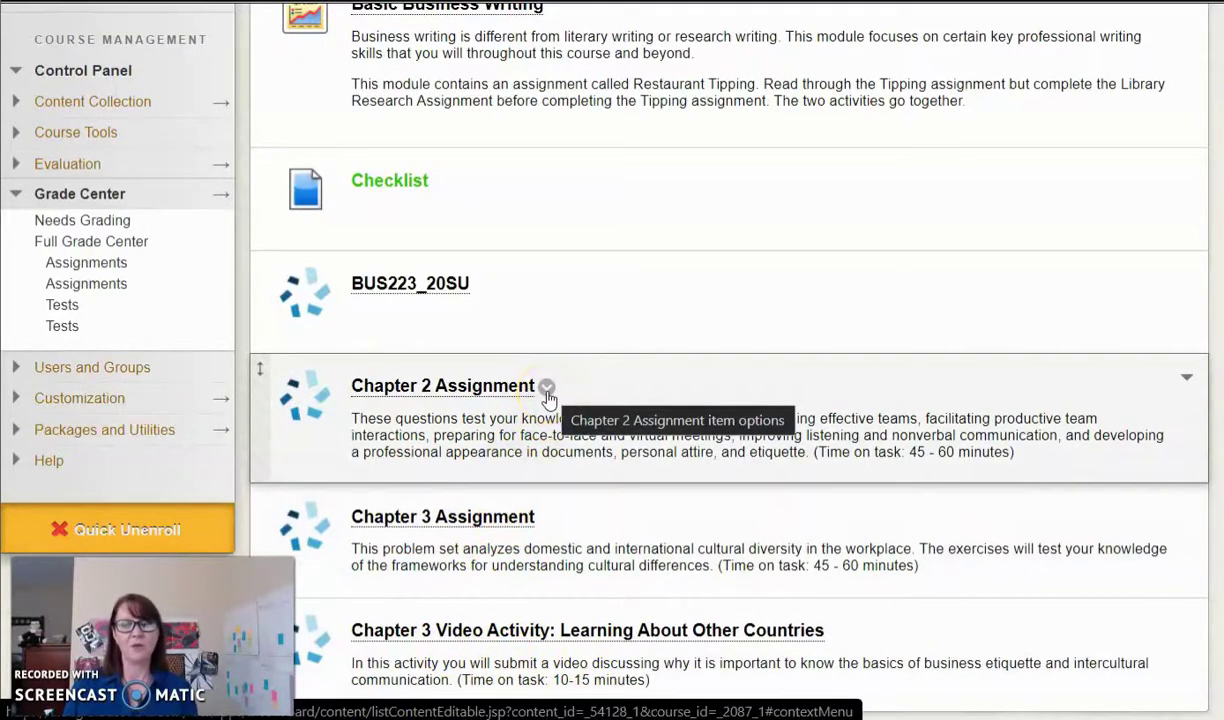
click(546, 390)
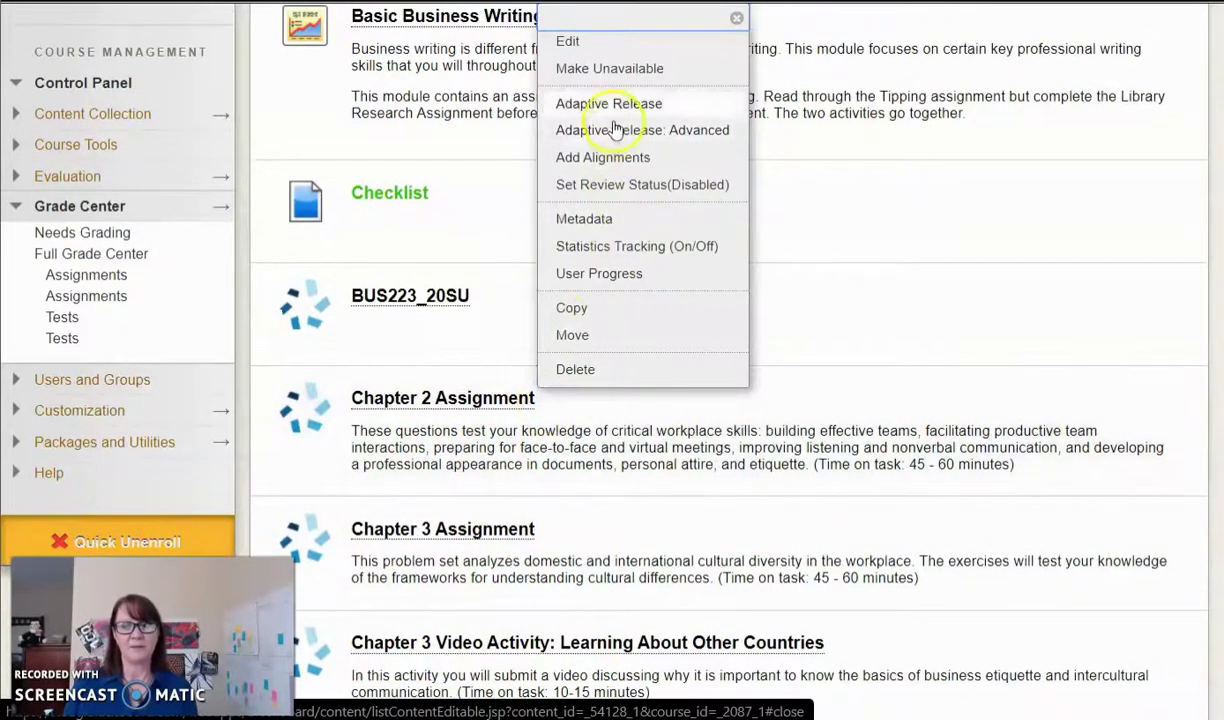
click(585, 45)
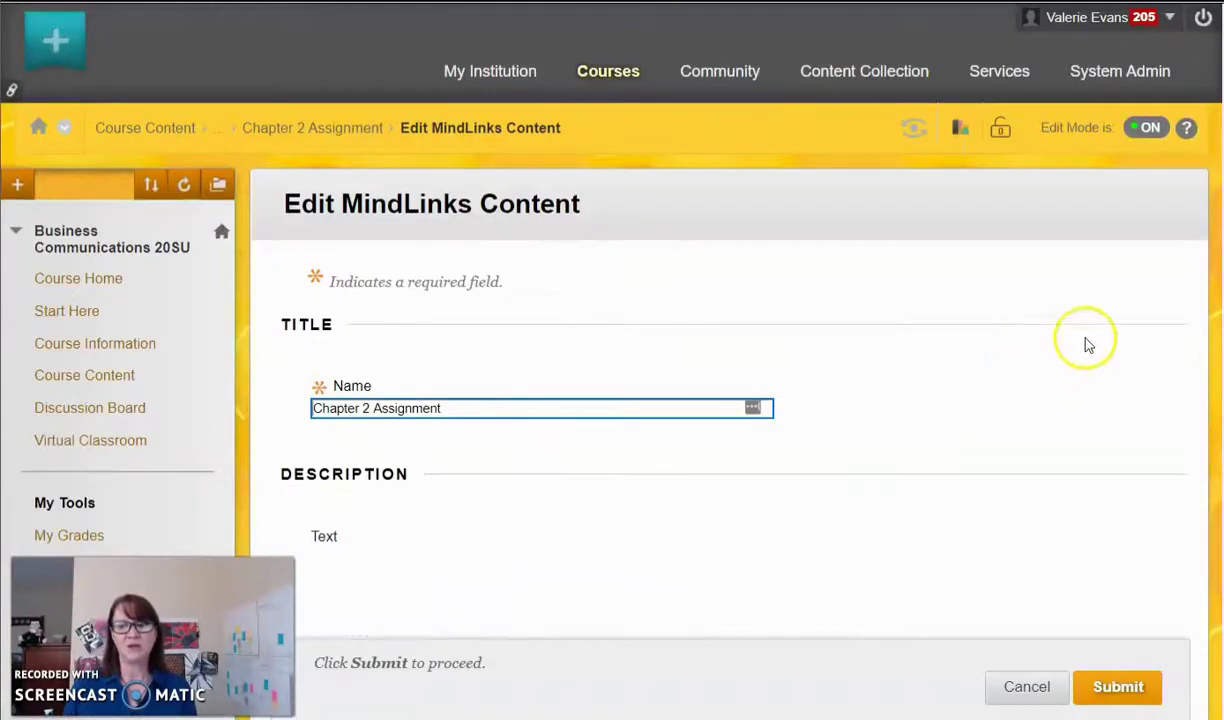
scroll(1165, 323, down, 1)
scroll(1165, 323, down, 2)
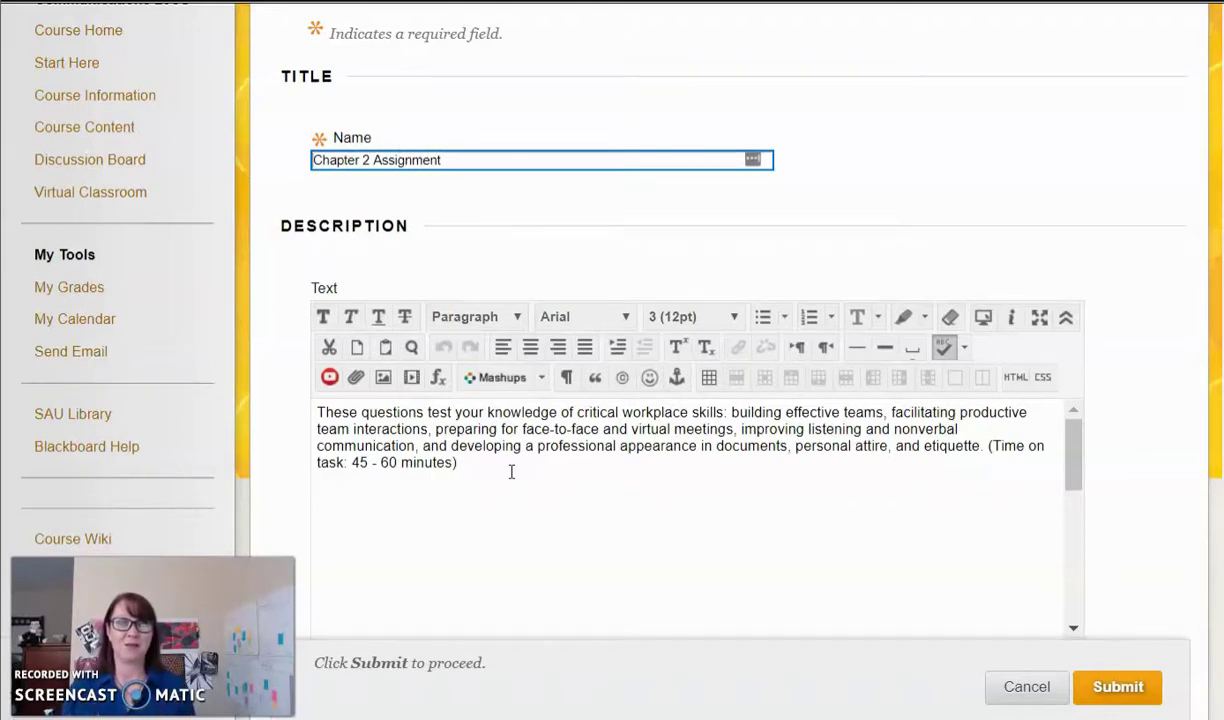
click(483, 160)
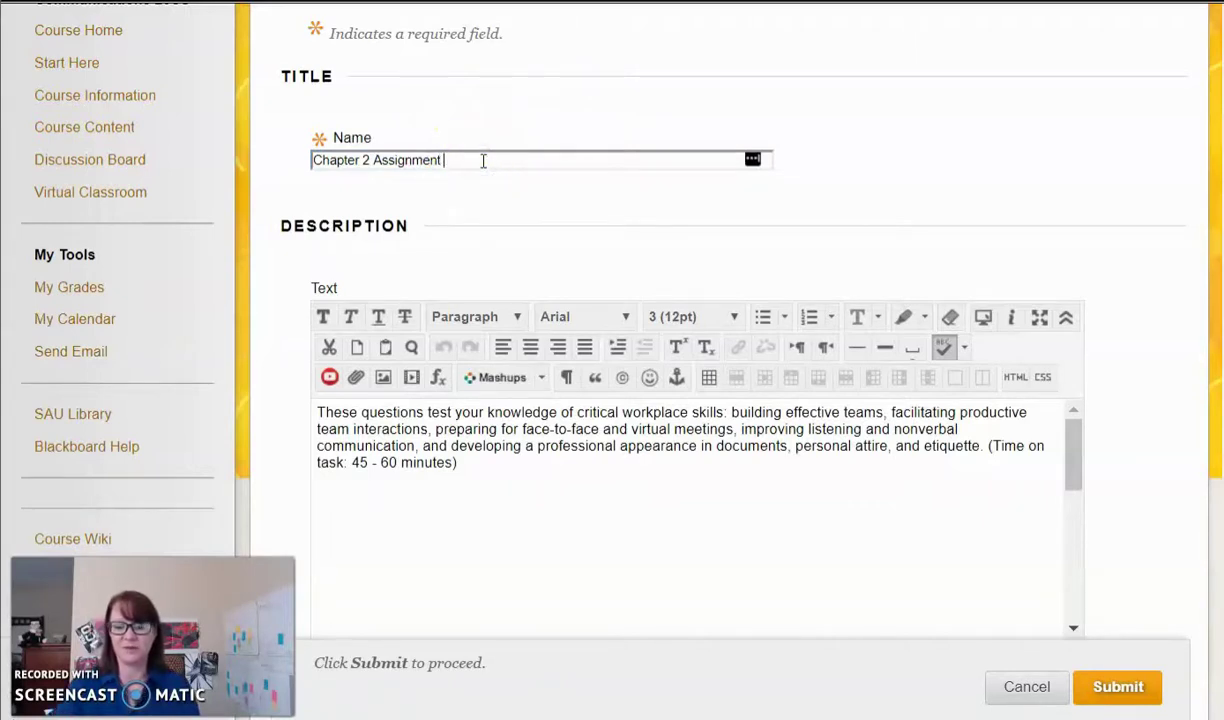
text(Due 5-31)
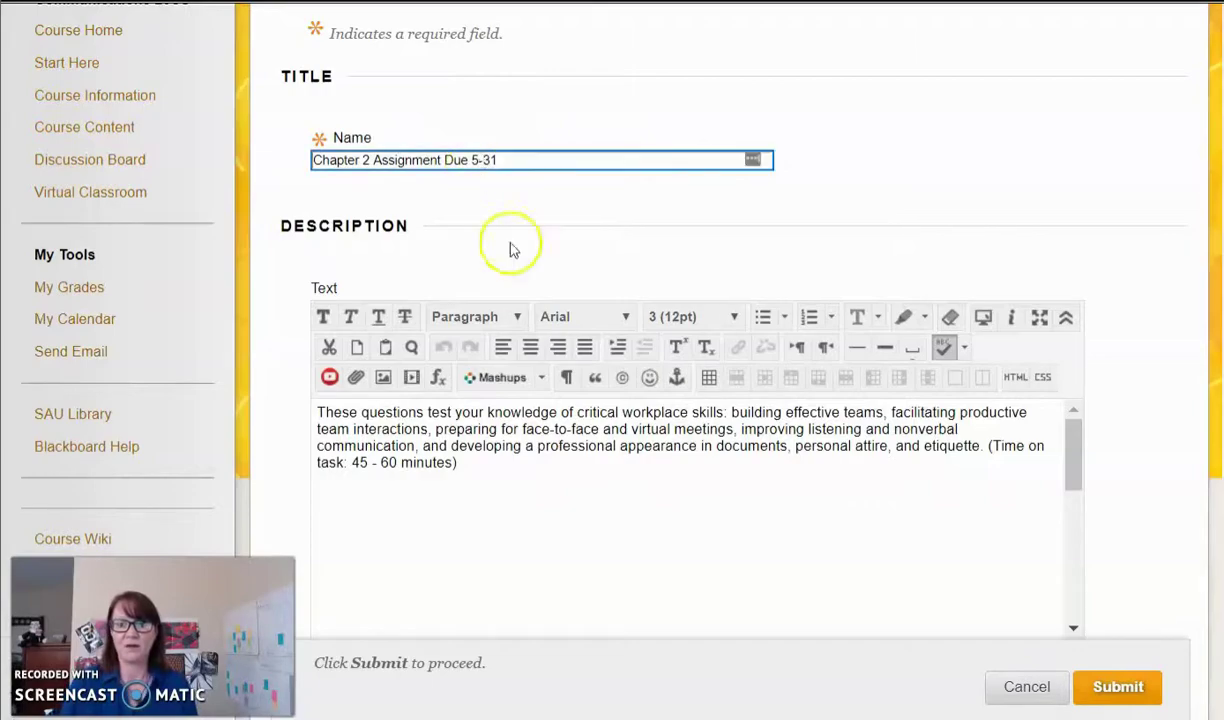
click(1117, 687)
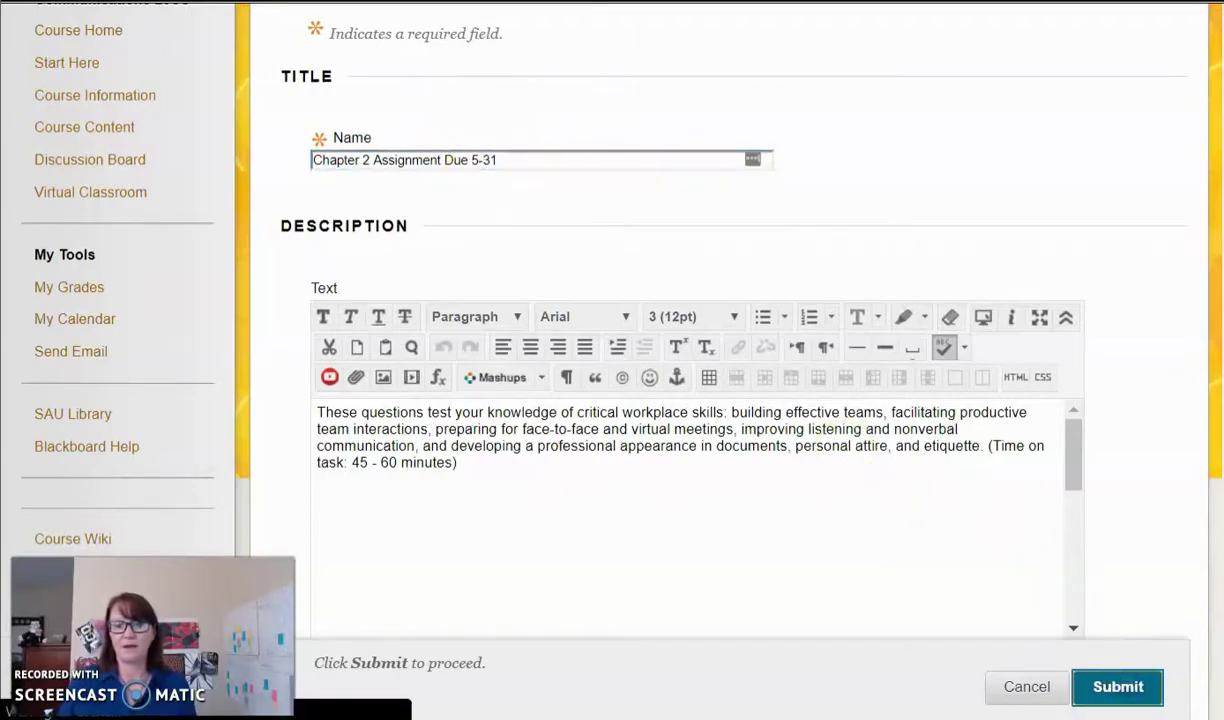
Open the Chapter 2 Assignment Due 5-31 link and look through question 1, Adding Value to Professional Teams.
scroll(1115, 128, down, 8)
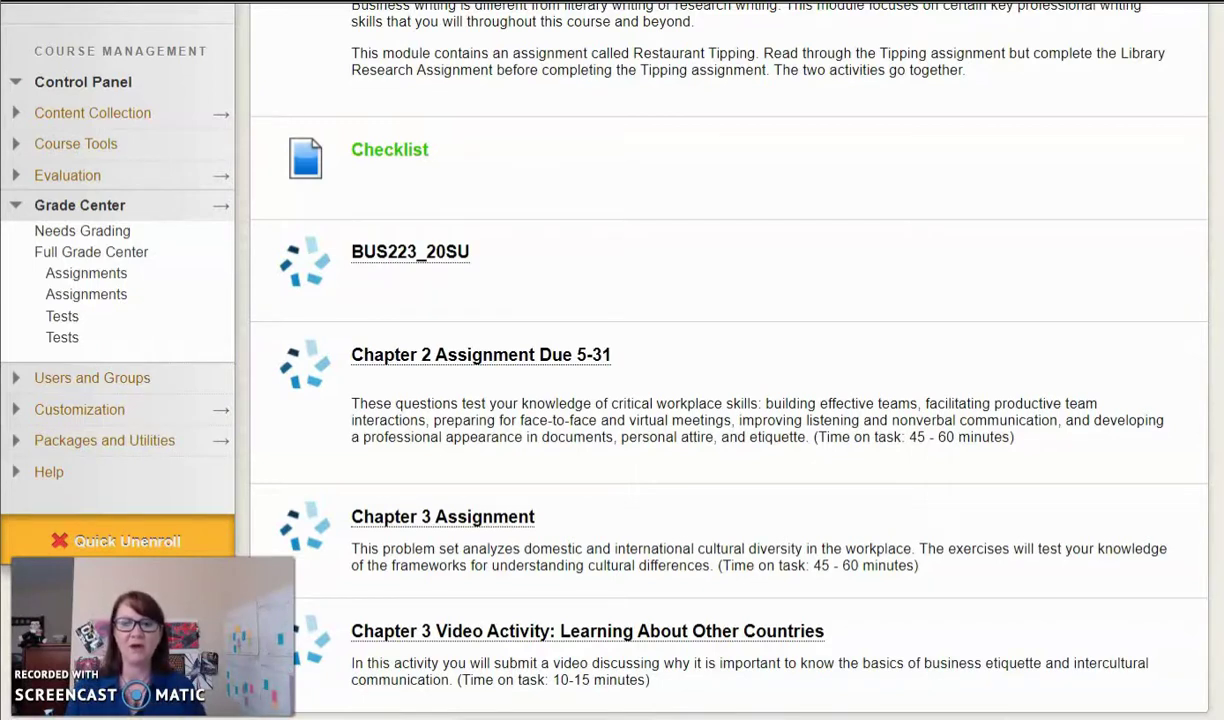
click(463, 358)
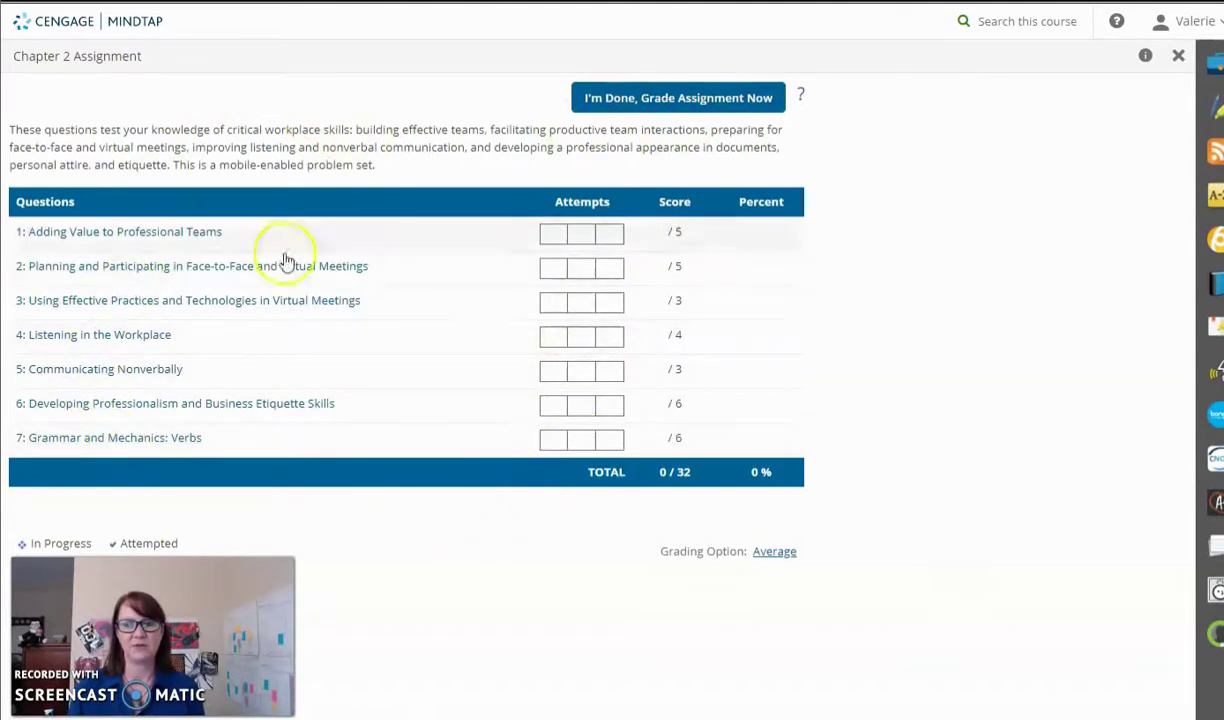
click(111, 238)
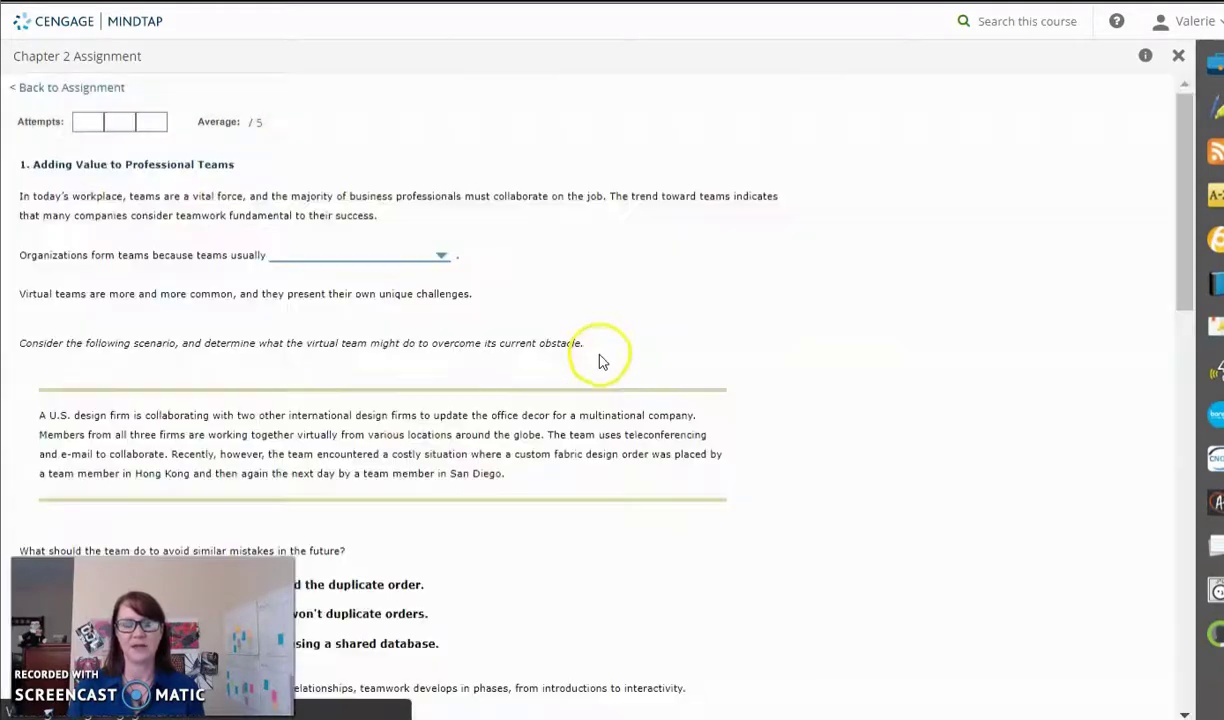
scroll(445, 350, down, 2)
scroll(451, 348, down, 10)
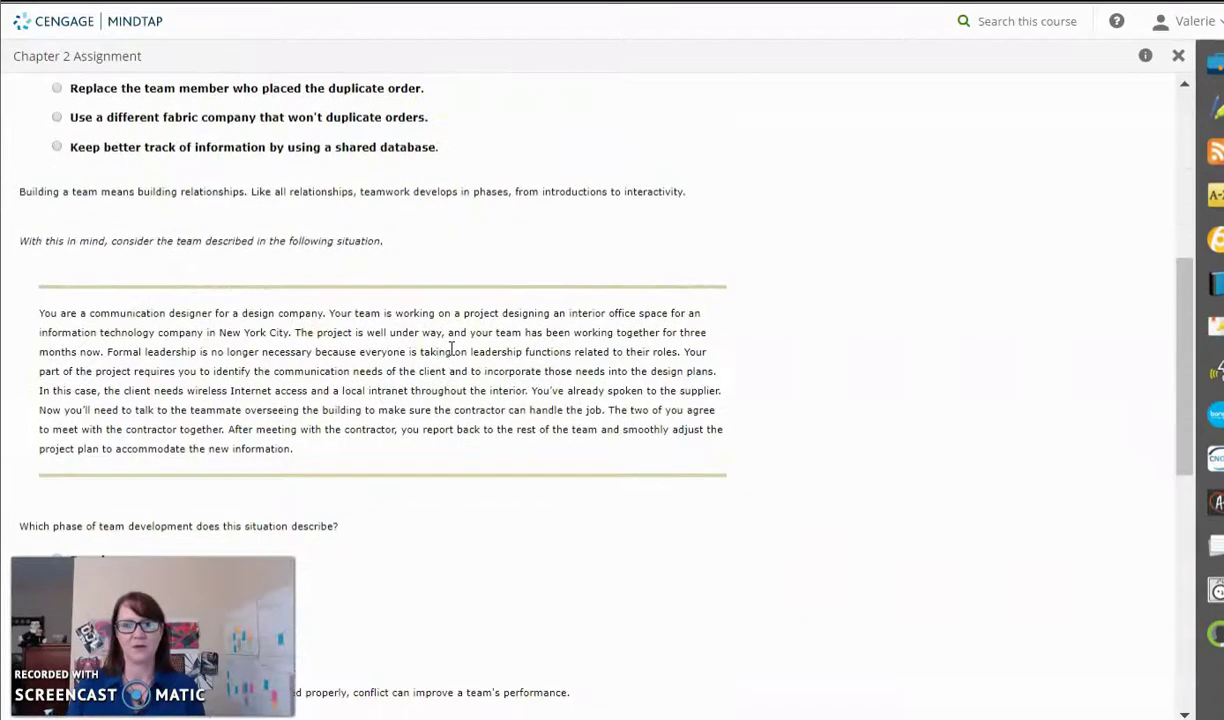